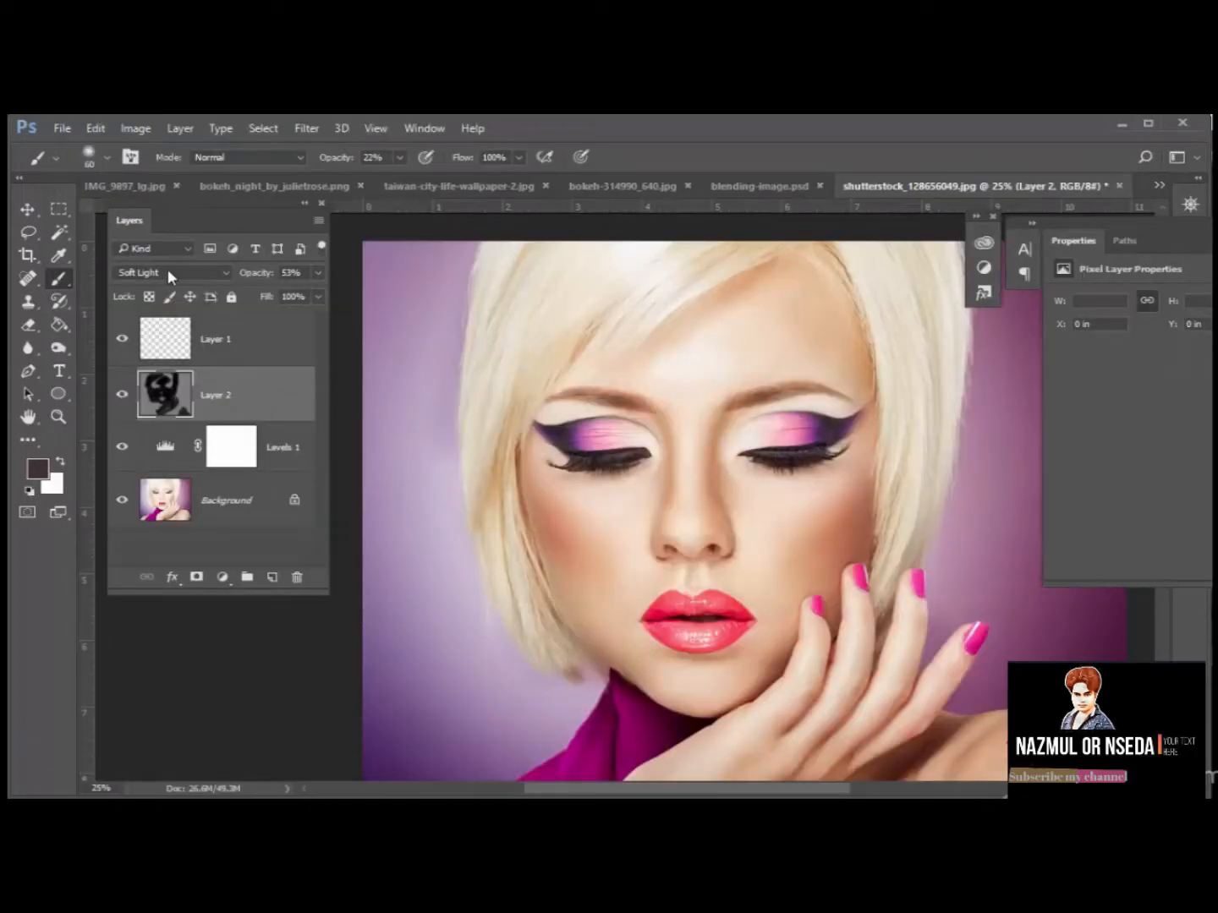
Change Layer 2's blend mode to Hard Light and hide the layer.
left_click(168, 269)
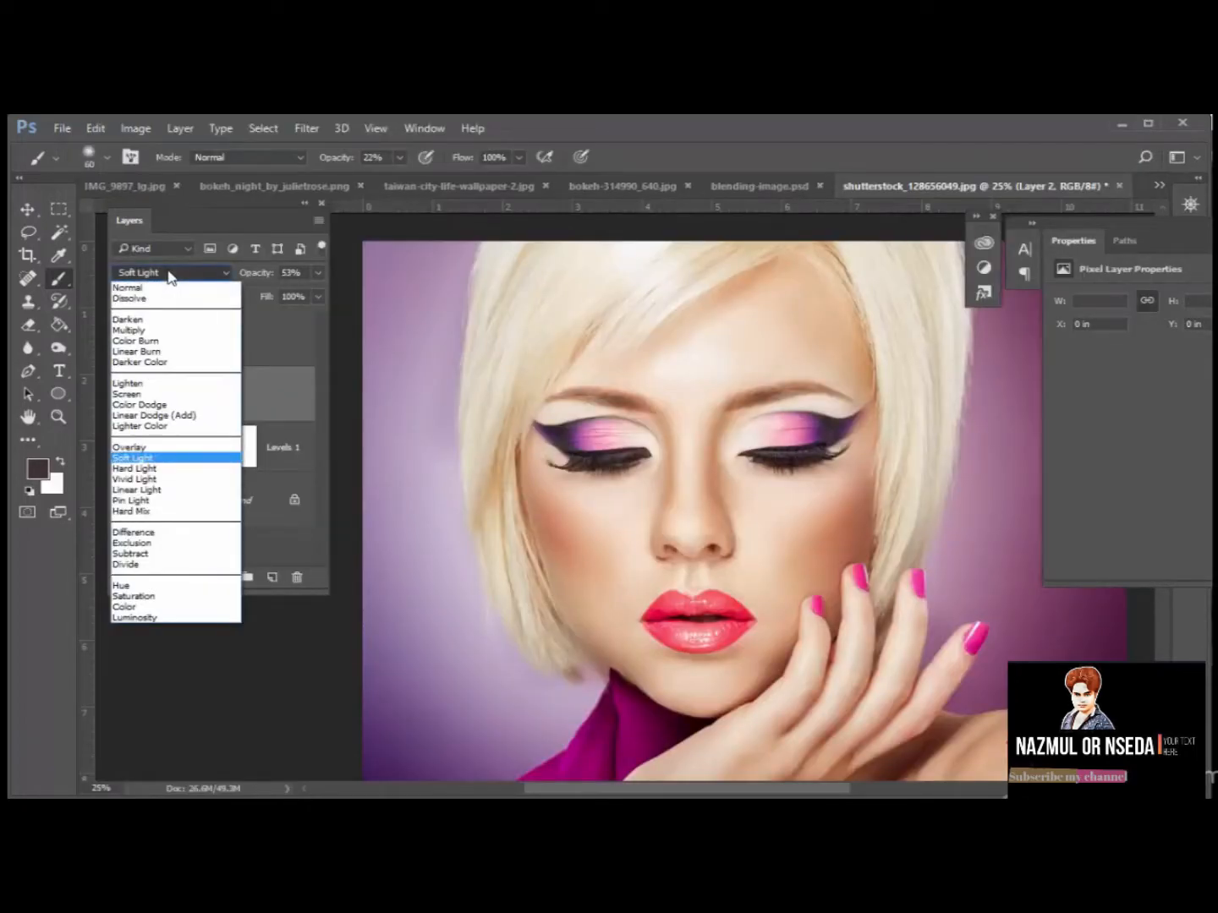
left_click(155, 469)
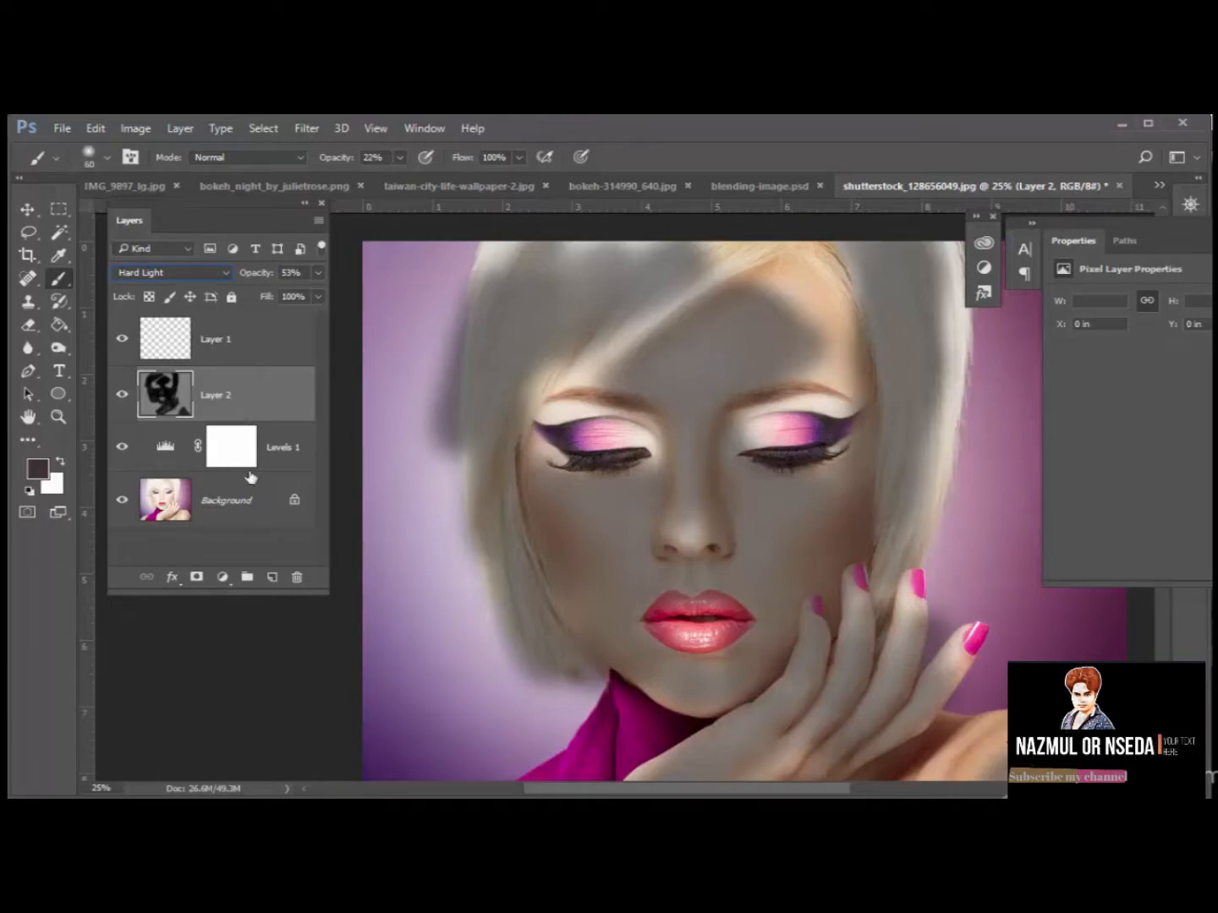
left_click(270, 551)
left_click(124, 395)
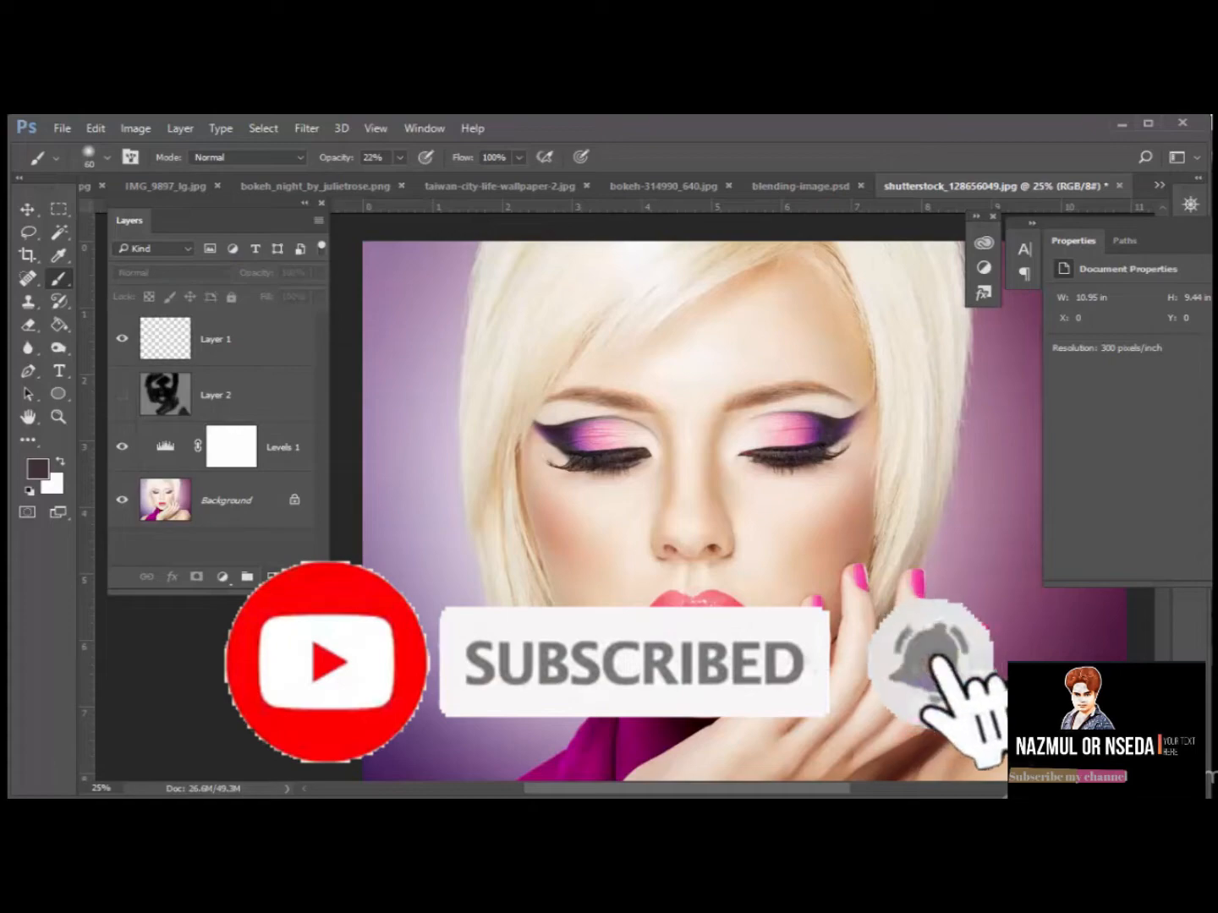
Create a new layer in Hard Light mode, filled with the Hard-Light-neutral 50% gray.
key("ctrl+shift+n")
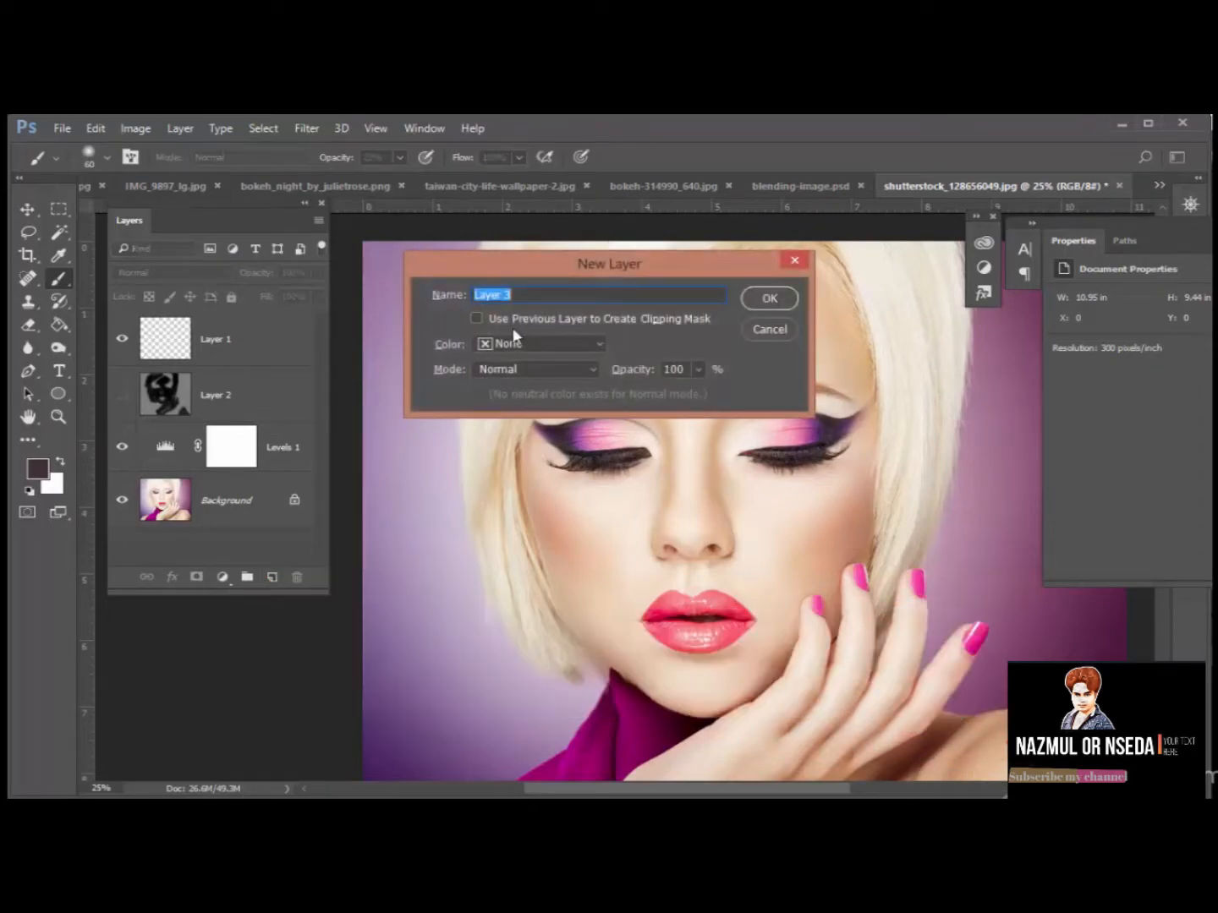
left_click(530, 370)
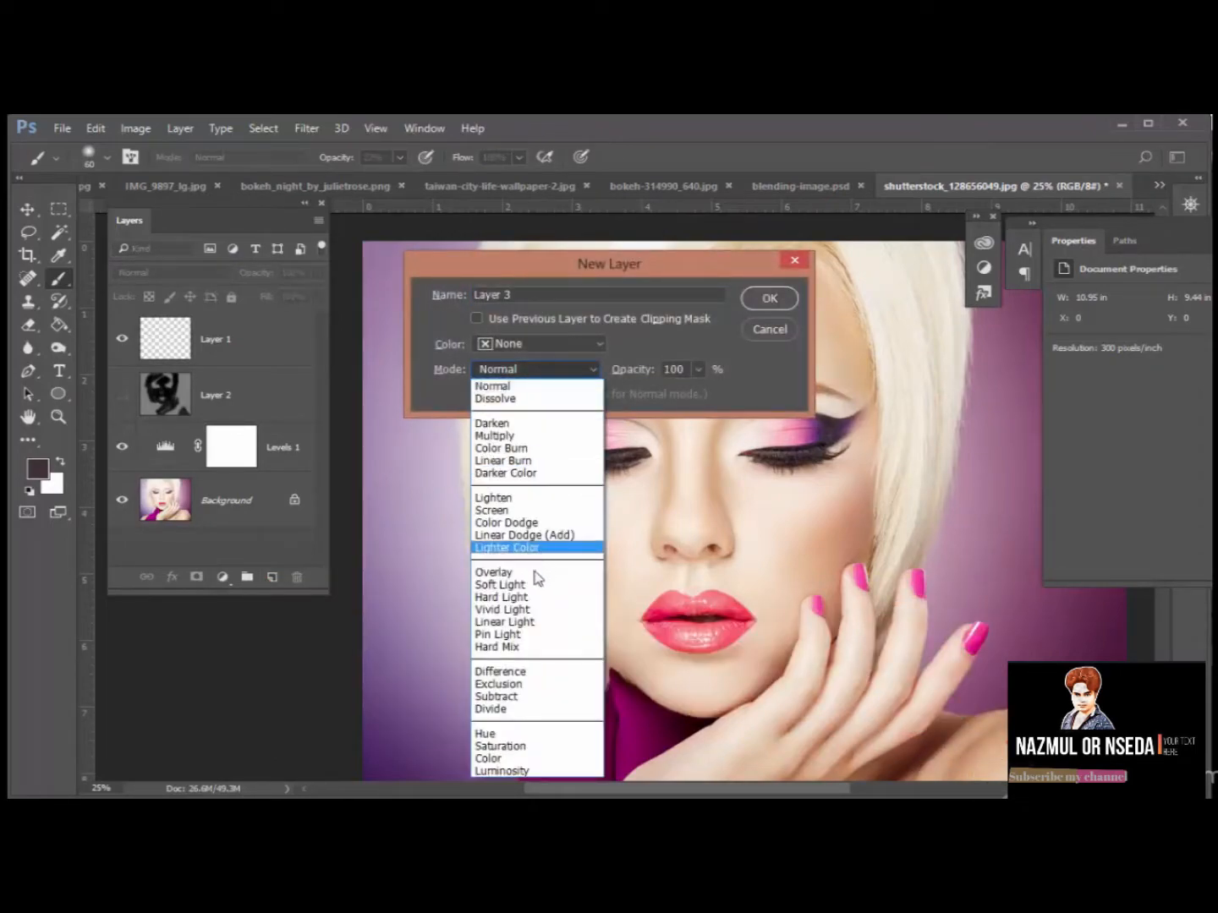
left_click(501, 597)
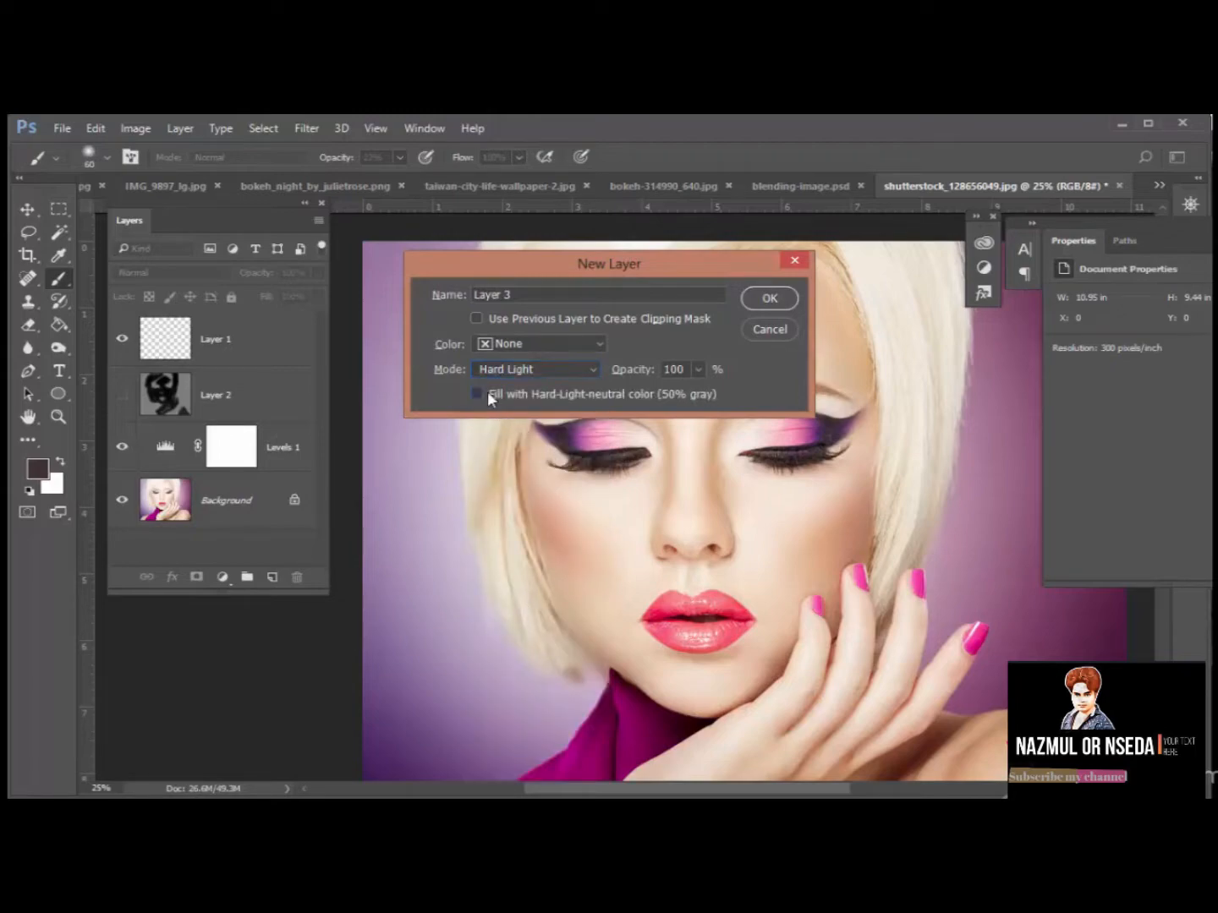
left_click(487, 392)
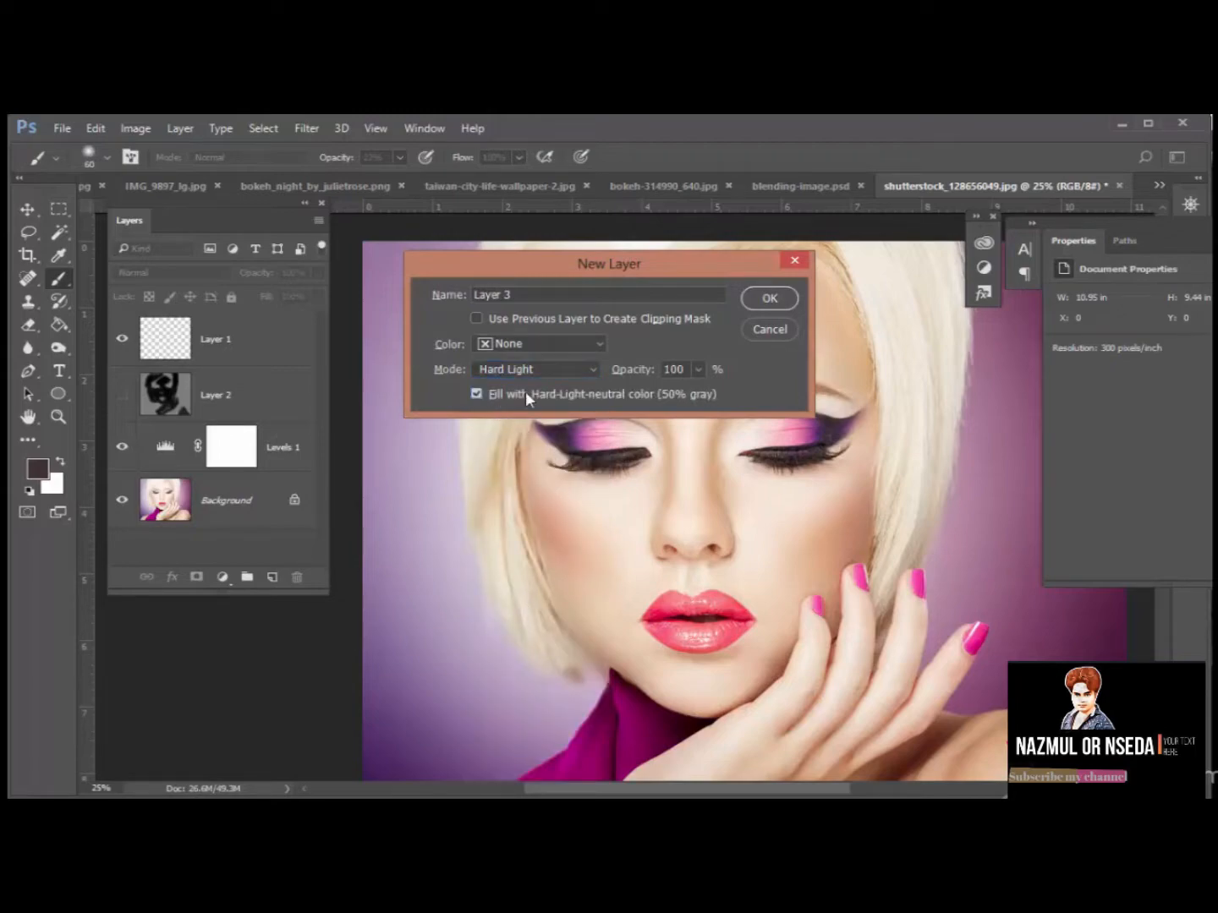
left_click(768, 300)
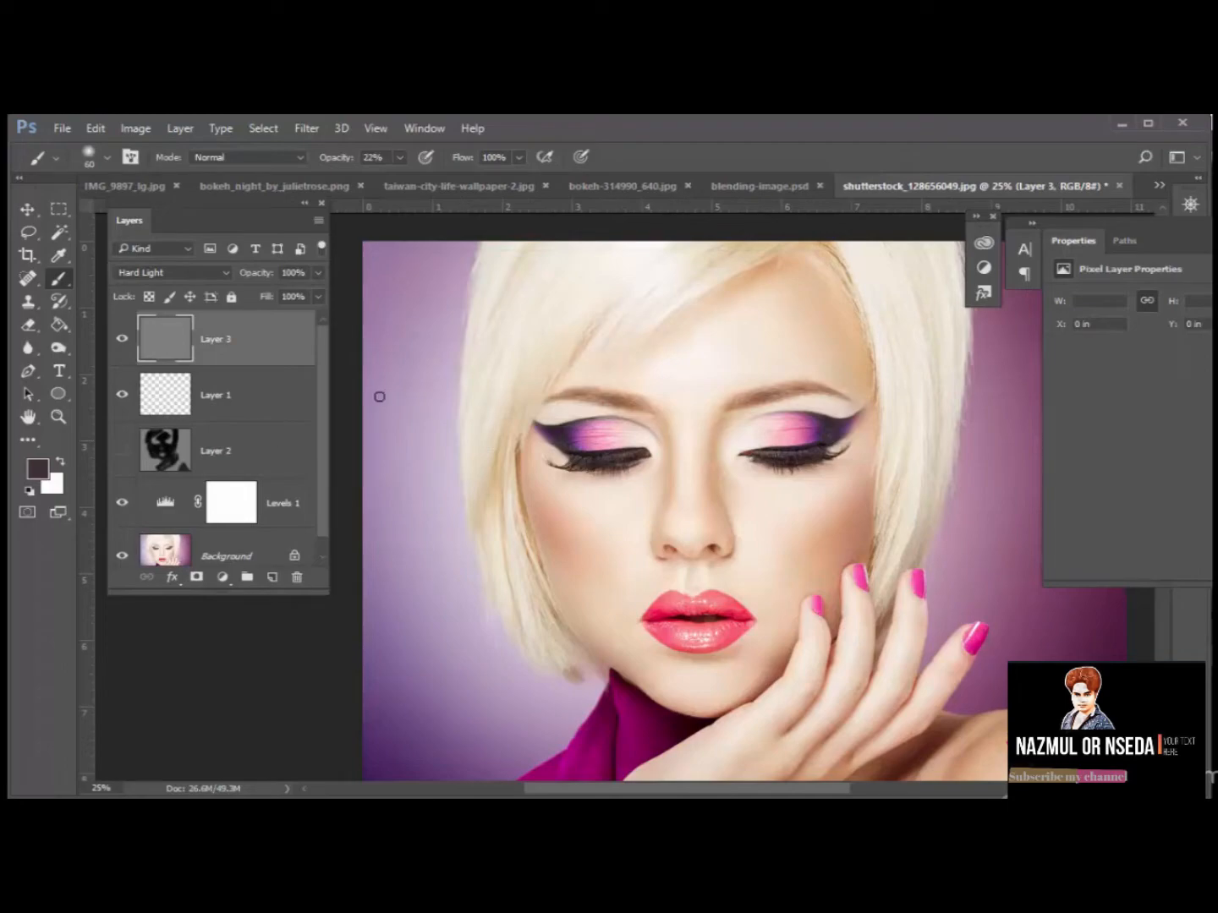
Sample light skin tones and brush over the blush on both cheeks with a 250-pixel brush at 22% opacity.
scroll(751, 497, "up", 1)
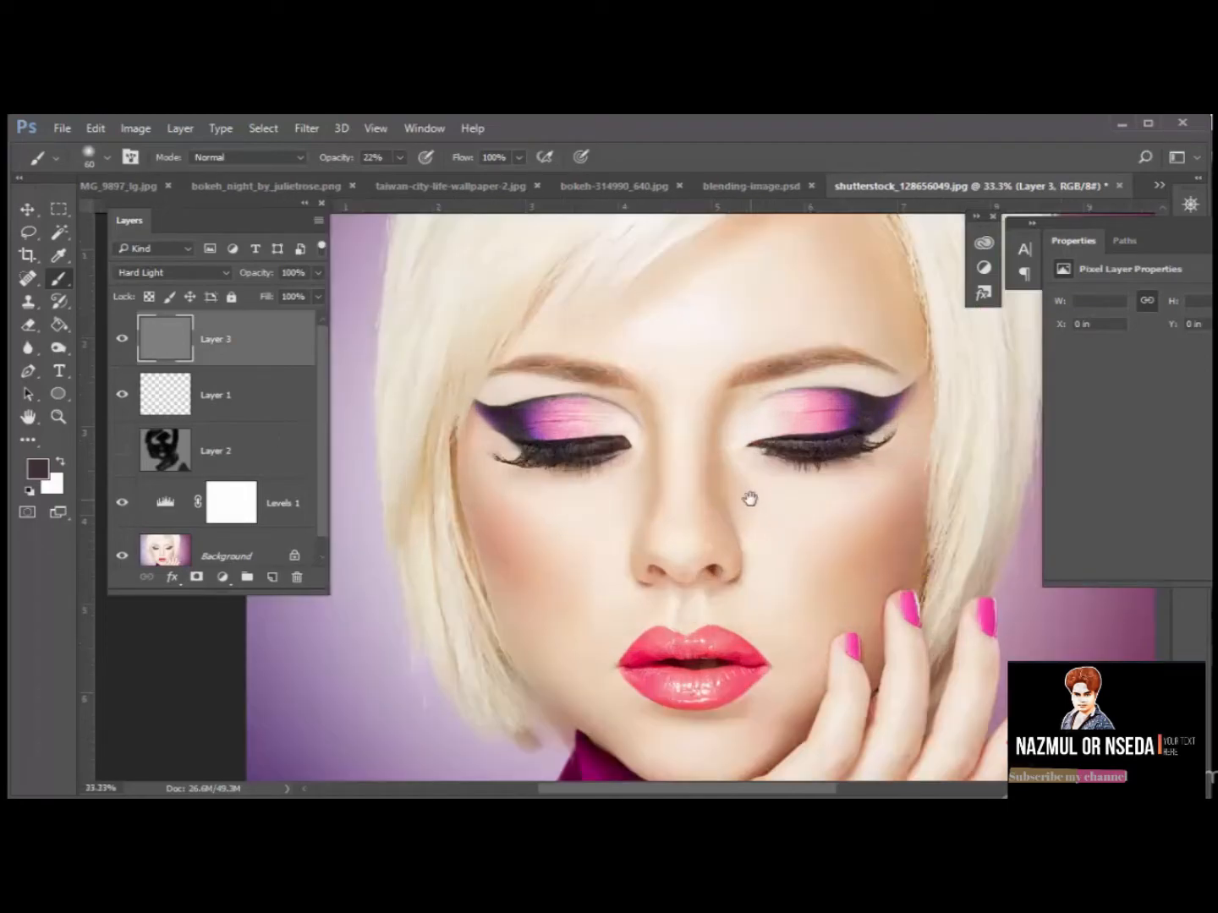
left_click_drag(749, 497, 625, 353)
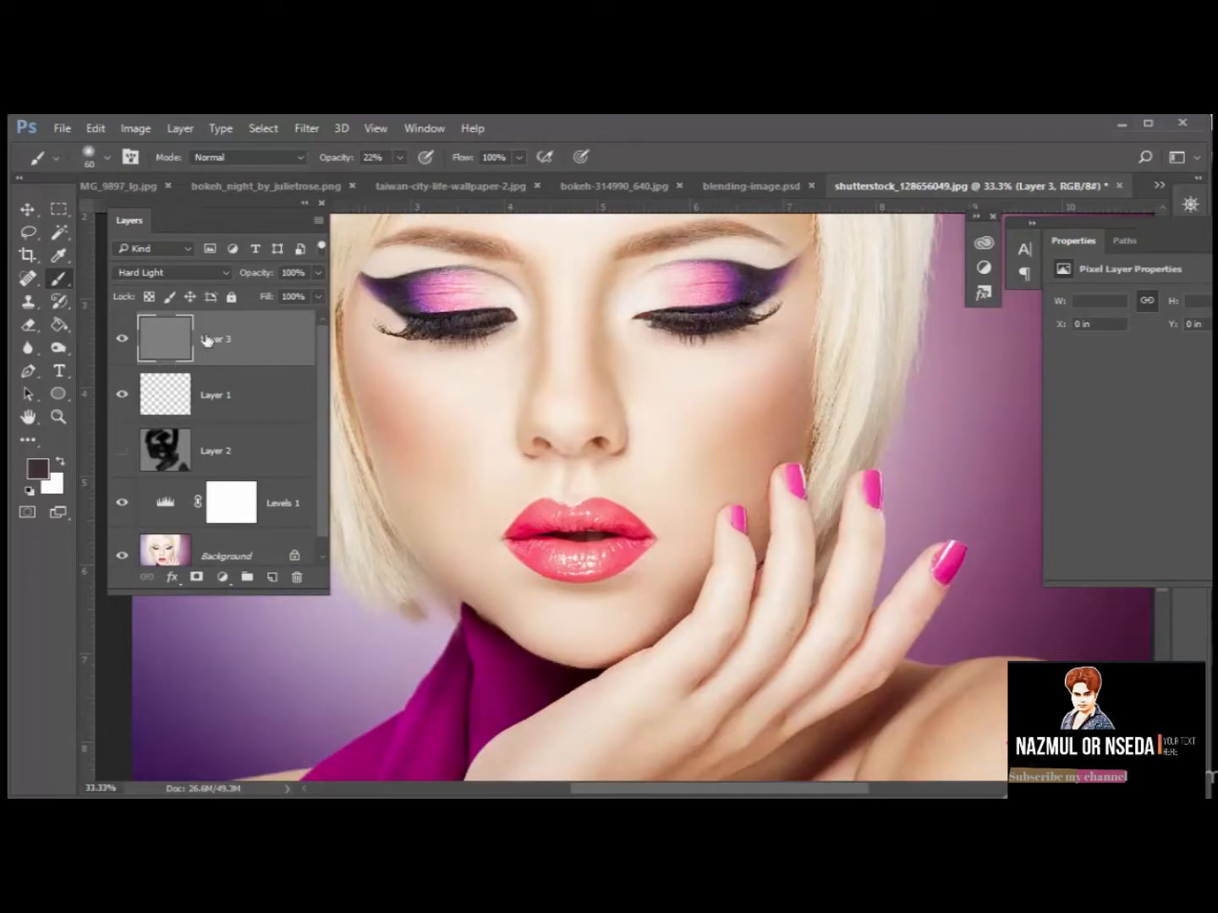
left_click(675, 408, "alt")
key("bracketright")
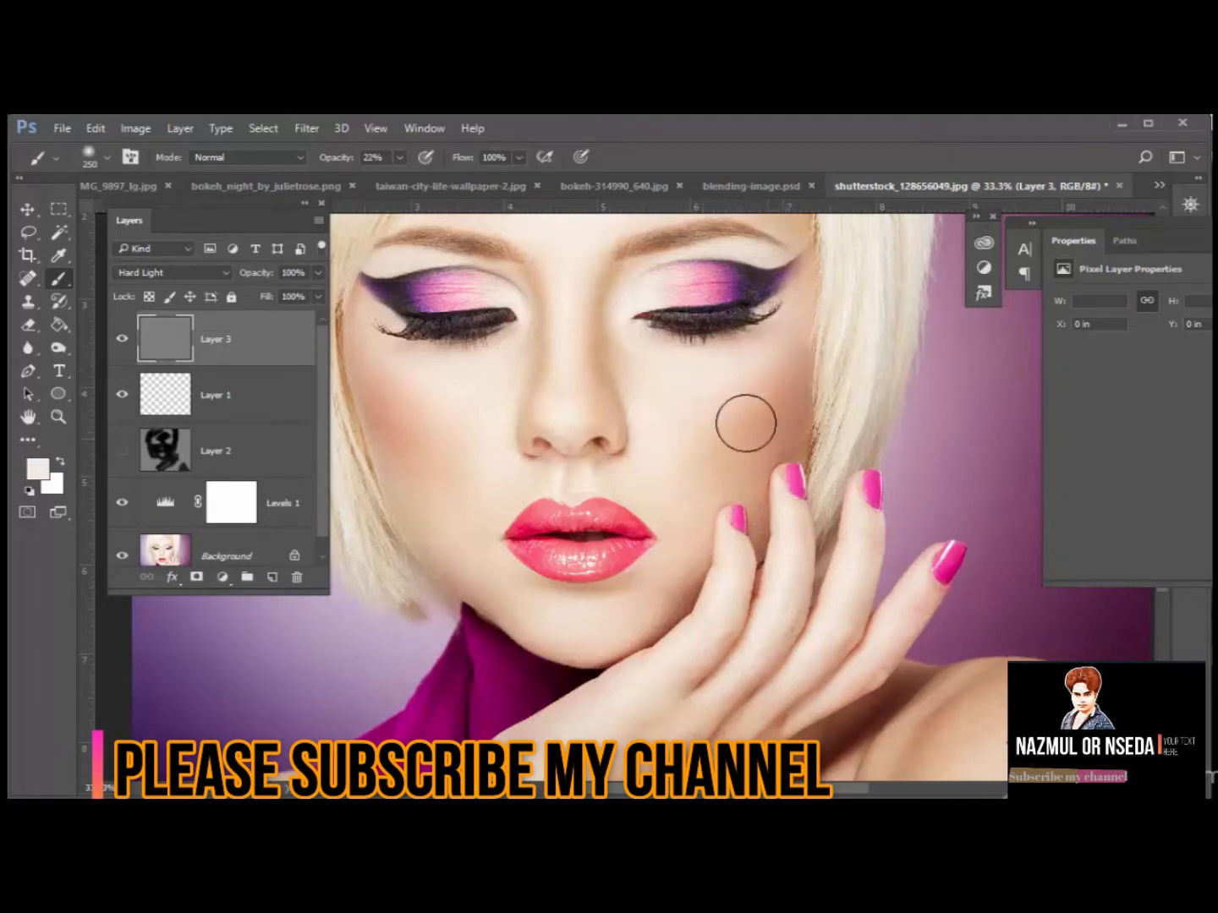
mouse_move(792, 383)
left_mouse_down()
mouse_move(781, 462)
mouse_move(787, 392)
mouse_move(770, 454)
mouse_move(770, 412)
mouse_move(722, 489)
mouse_move(731, 437)
mouse_move(739, 559)
mouse_move(806, 371)
mouse_move(778, 464)
mouse_move(772, 429)
mouse_move(749, 606)
left_mouse_up()
left_click_drag(757, 382, 642, 617)
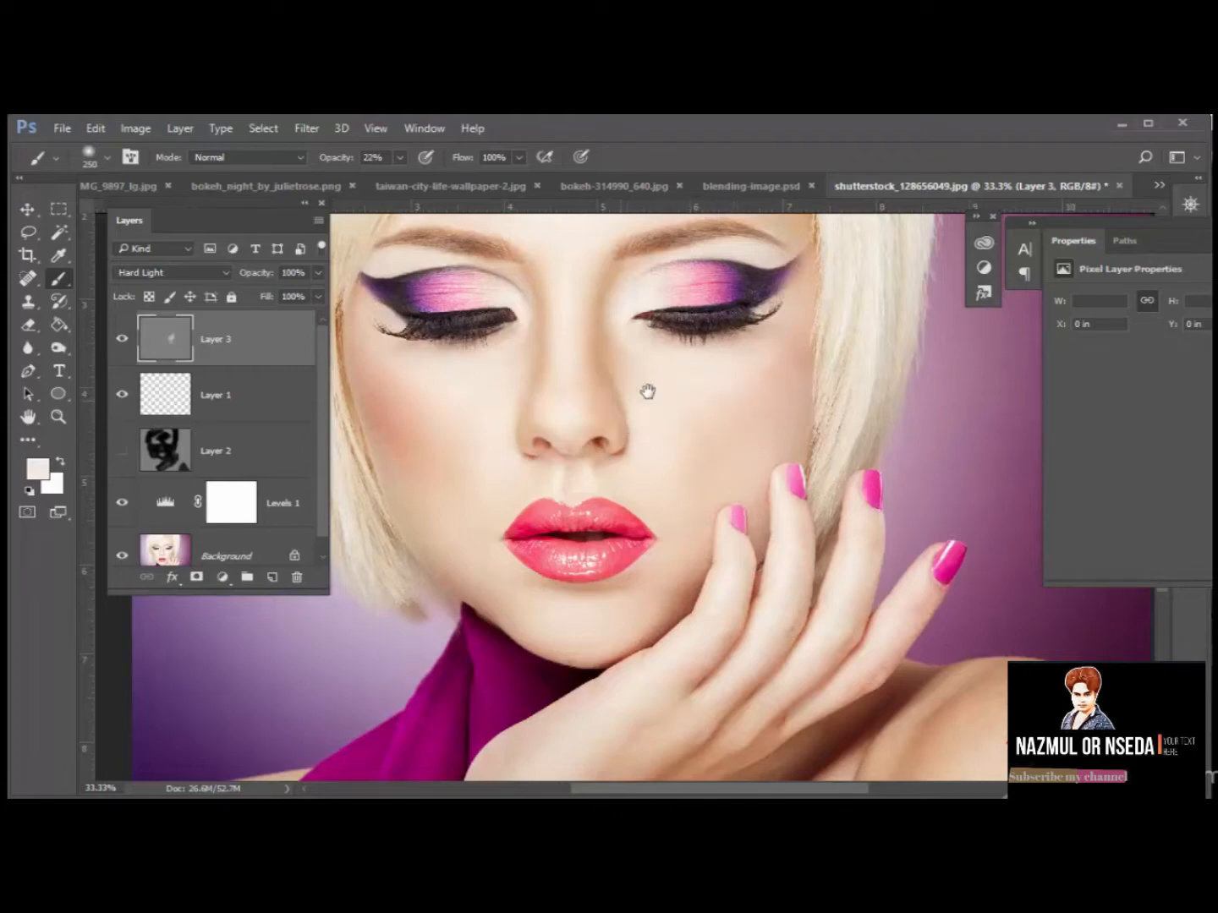
left_click_drag(647, 389, 783, 343)
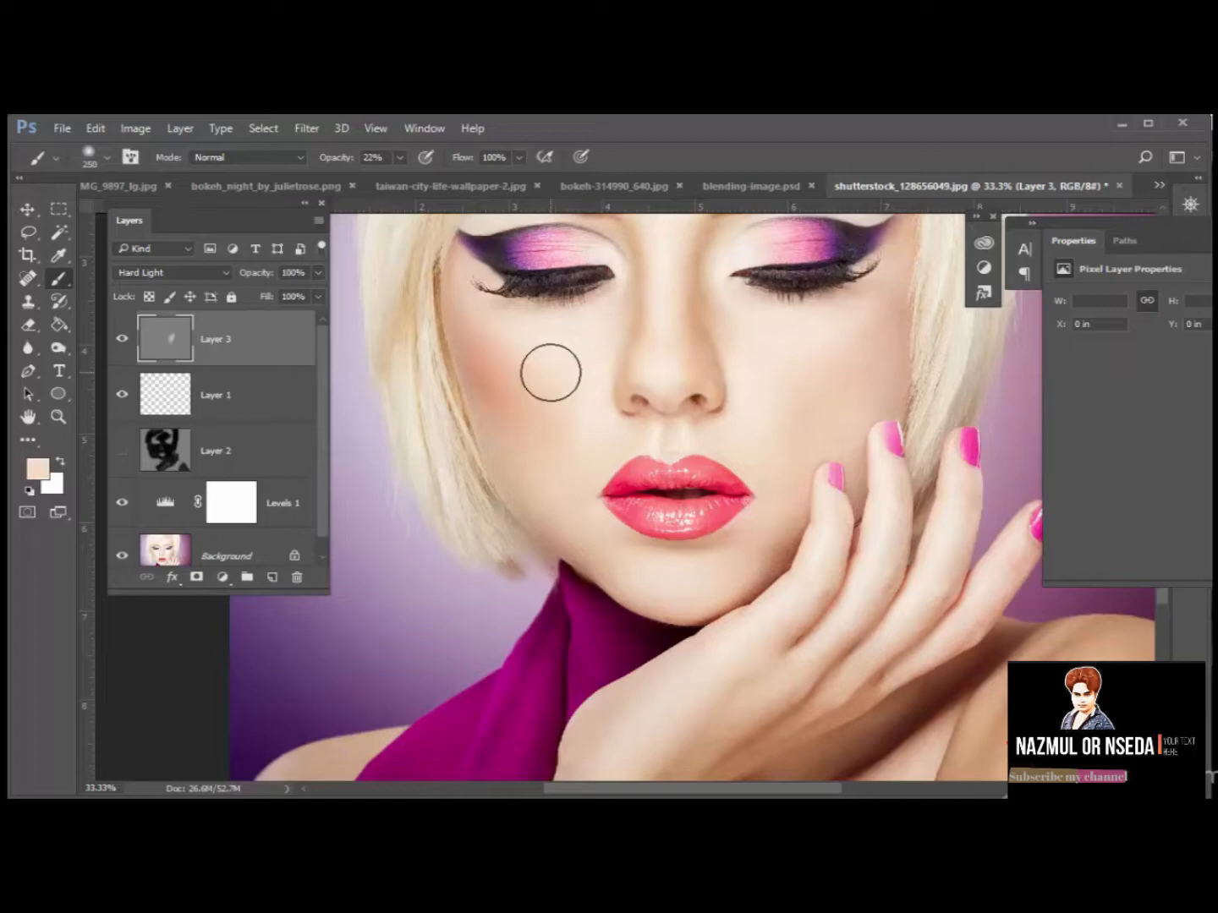
mouse_move(551, 372)
left_mouse_down()
mouse_move(481, 346)
mouse_move(472, 324)
mouse_move(548, 489)
mouse_move(480, 341)
mouse_move(506, 395)
mouse_move(552, 318)
mouse_move(521, 233)
mouse_move(495, 234)
mouse_move(367, 340)
left_mouse_up()
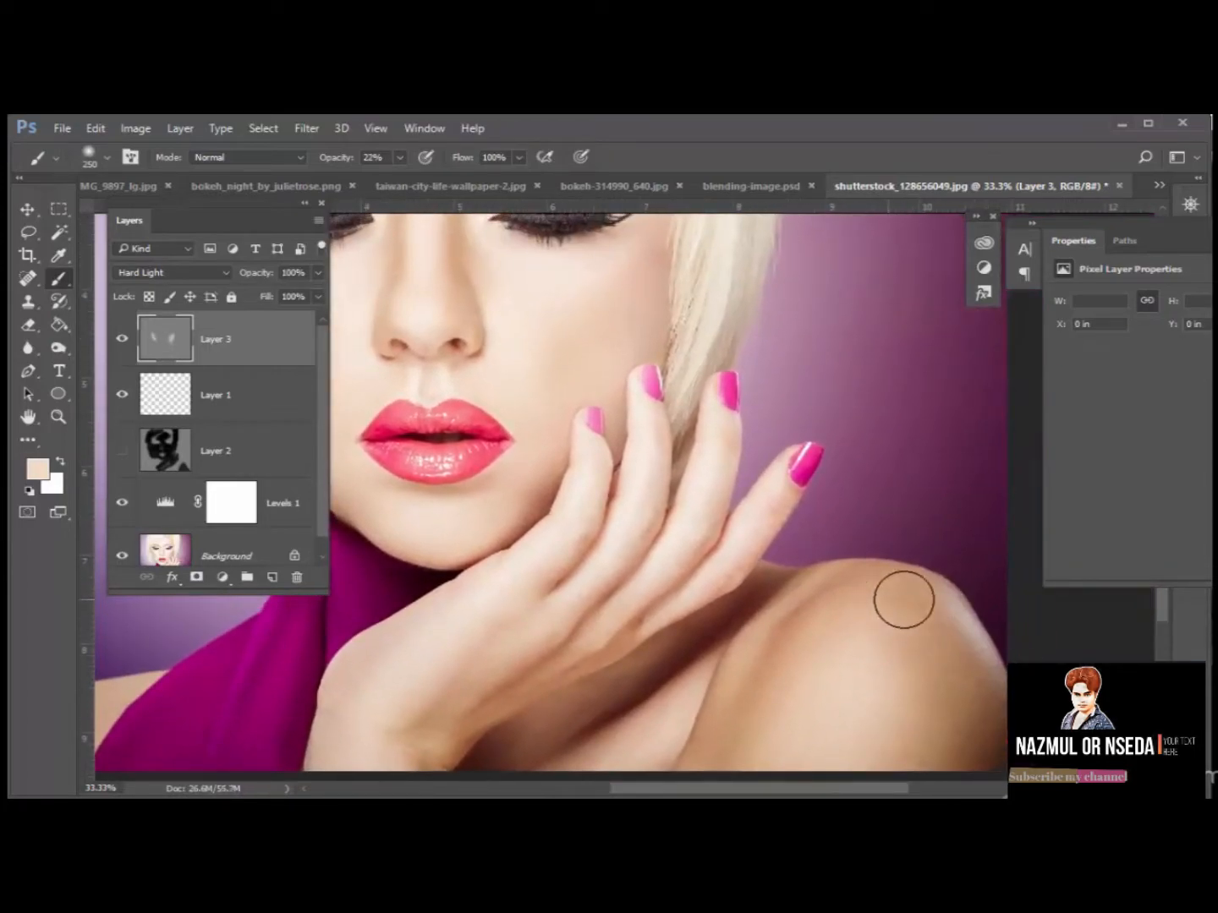
Brush the sampled light skin tone over the woman's bare shoulder to lighten its shading.
mouse_move(902, 601)
left_mouse_down()
mouse_move(979, 703)
mouse_move(978, 777)
left_mouse_up()
left_click_drag(917, 638, 928, 795)
mouse_move(950, 651)
left_mouse_down()
mouse_move(977, 794)
mouse_move(979, 776)
left_mouse_up()
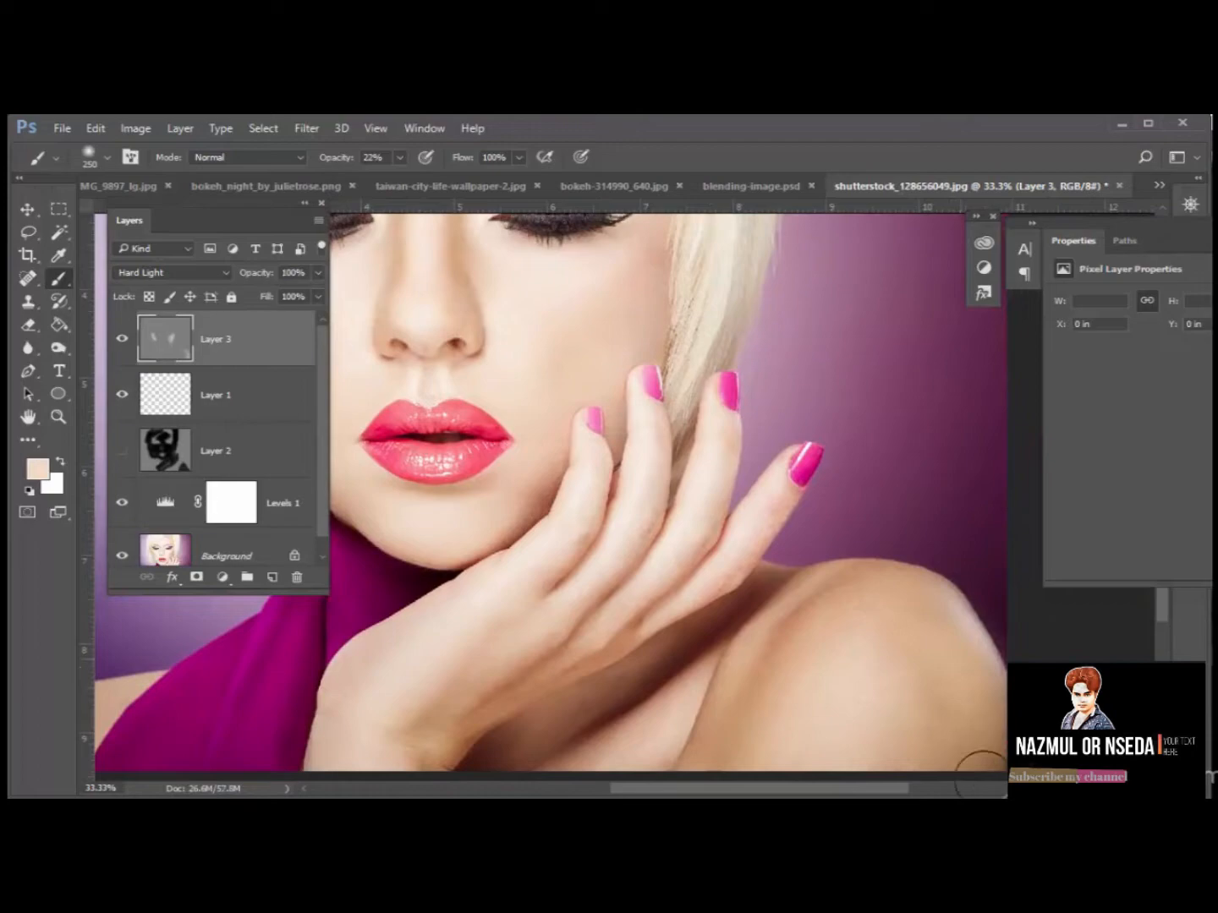
mouse_move(887, 609)
left_mouse_down()
mouse_move(838, 427)
mouse_move(784, 407)
mouse_move(705, 469)
left_mouse_up()
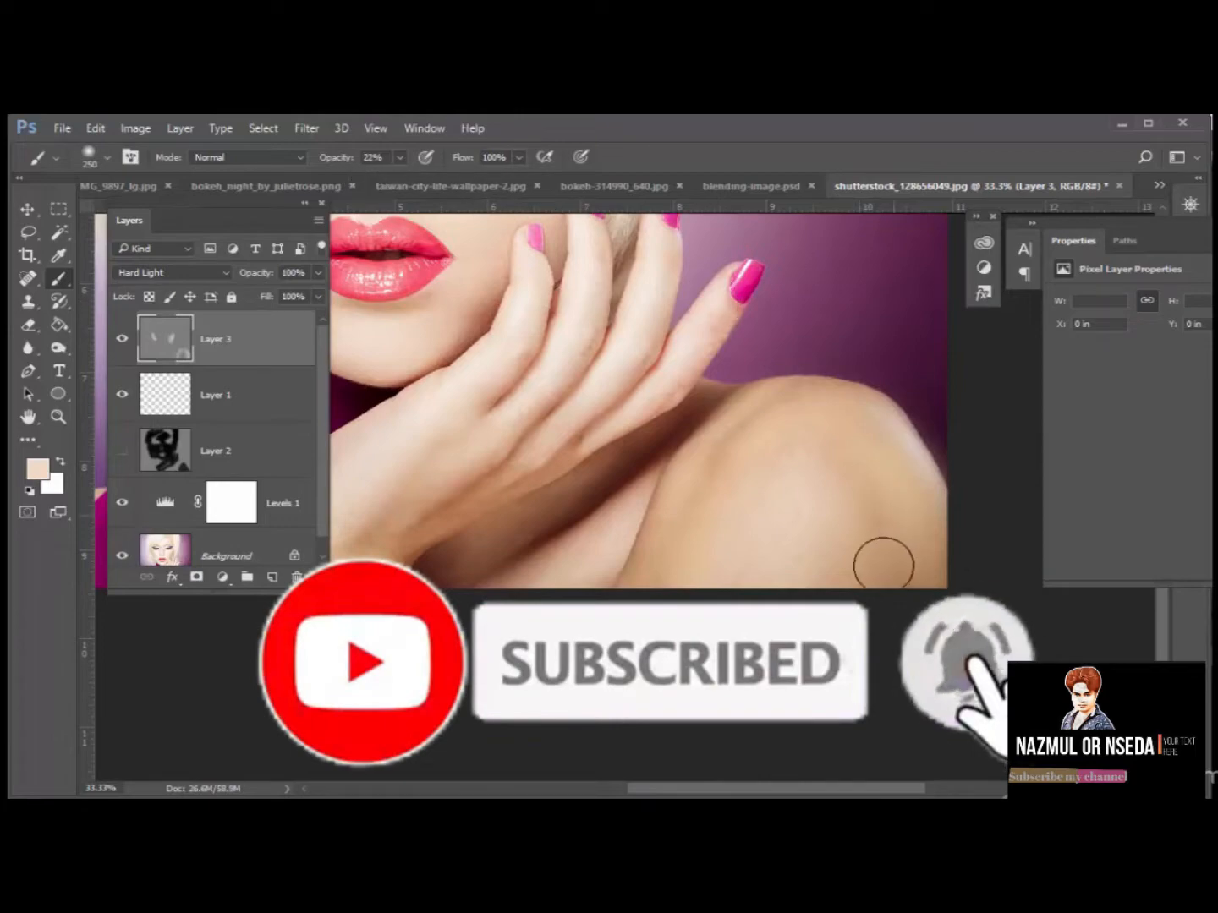
mouse_move(884, 565)
left_mouse_down()
mouse_move(675, 561)
mouse_move(779, 442)
mouse_move(903, 456)
mouse_move(867, 476)
mouse_move(848, 568)
mouse_move(852, 676)
left_mouse_up()
mouse_move(775, 465)
left_mouse_down()
mouse_move(1023, 655)
mouse_move(985, 643)
left_mouse_up()
left_click_drag(912, 520, 884, 579)
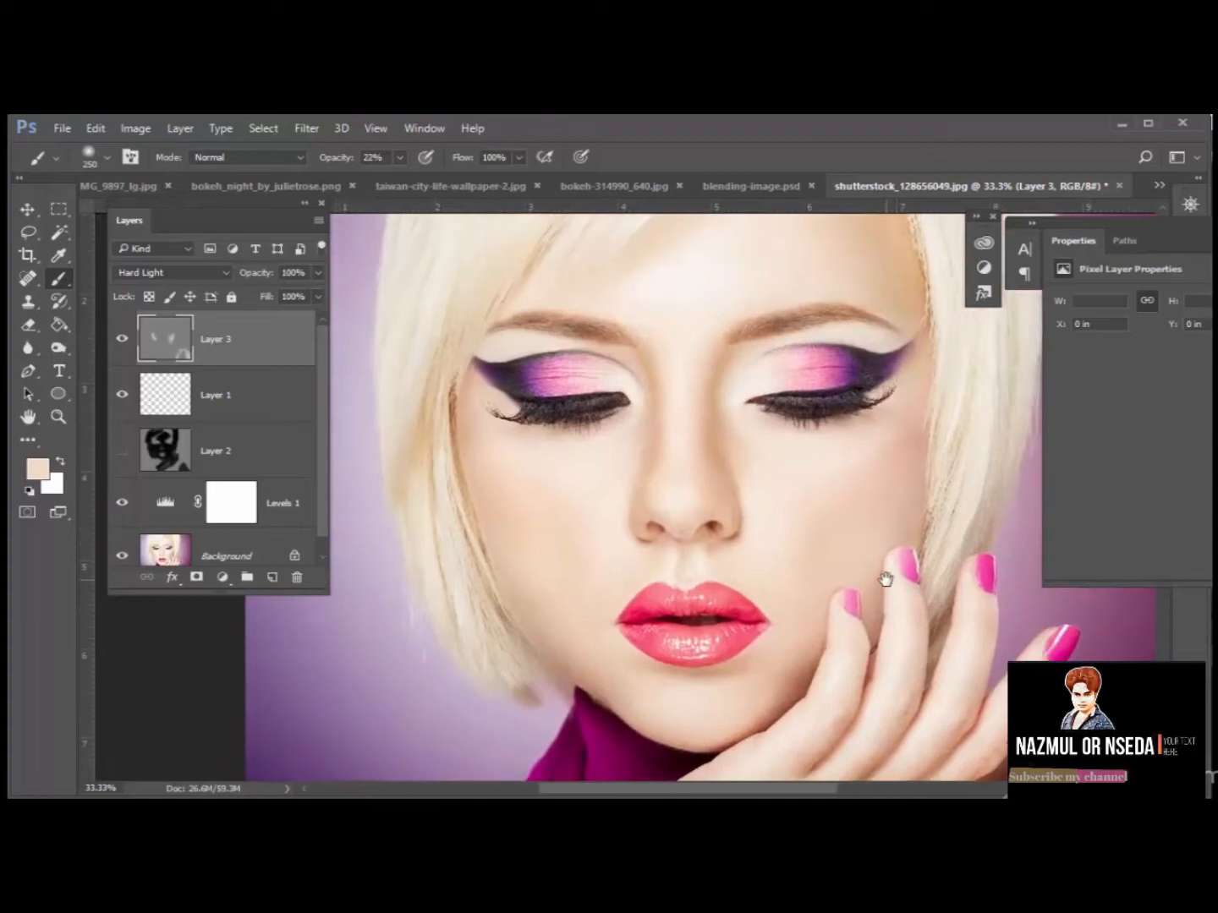
Sample the dark eyeliner colour and paint over the right-hand eyelid with a 90-pixel brush.
left_click(809, 367, "ctrl")
left_click_drag(821, 383, 712, 330)
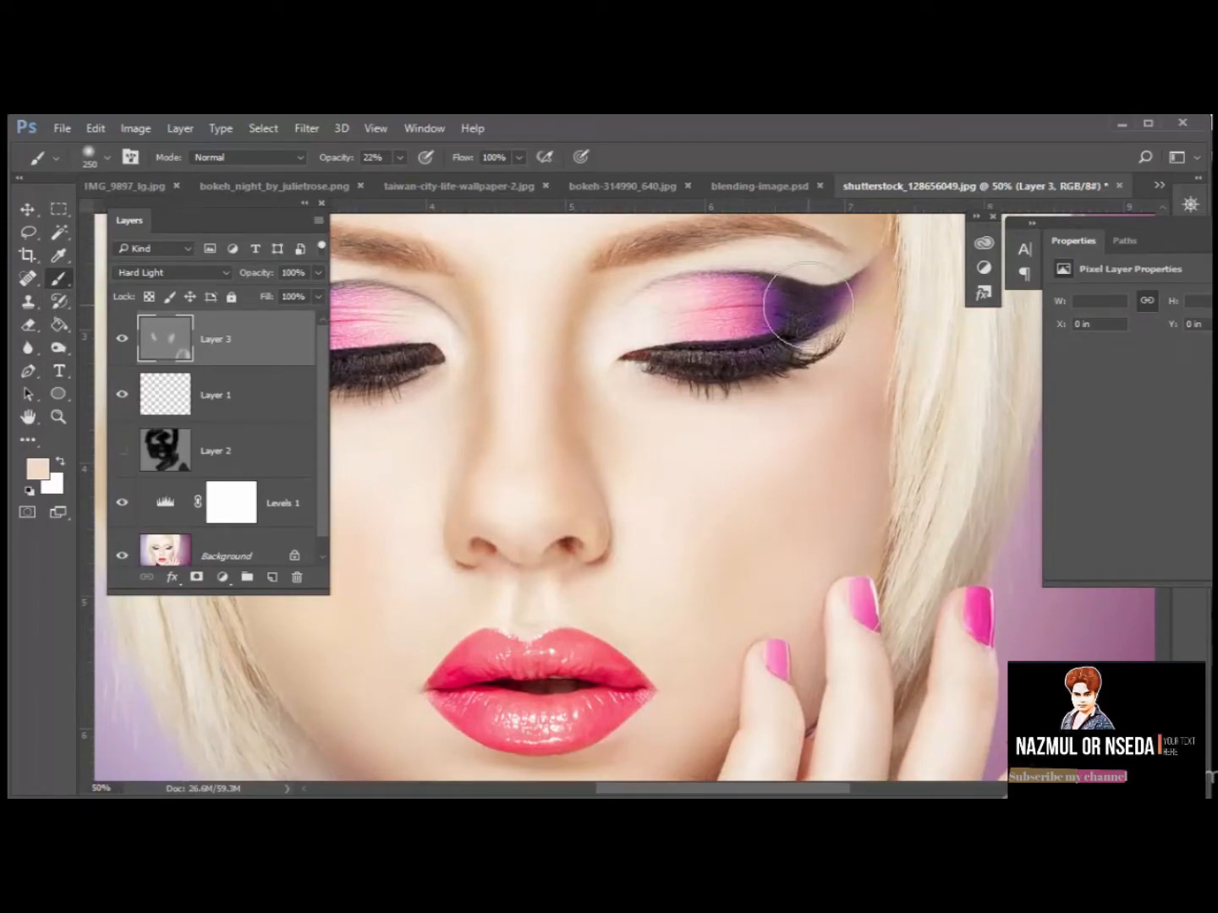
key("alt")
left_click(802, 282, "alt")
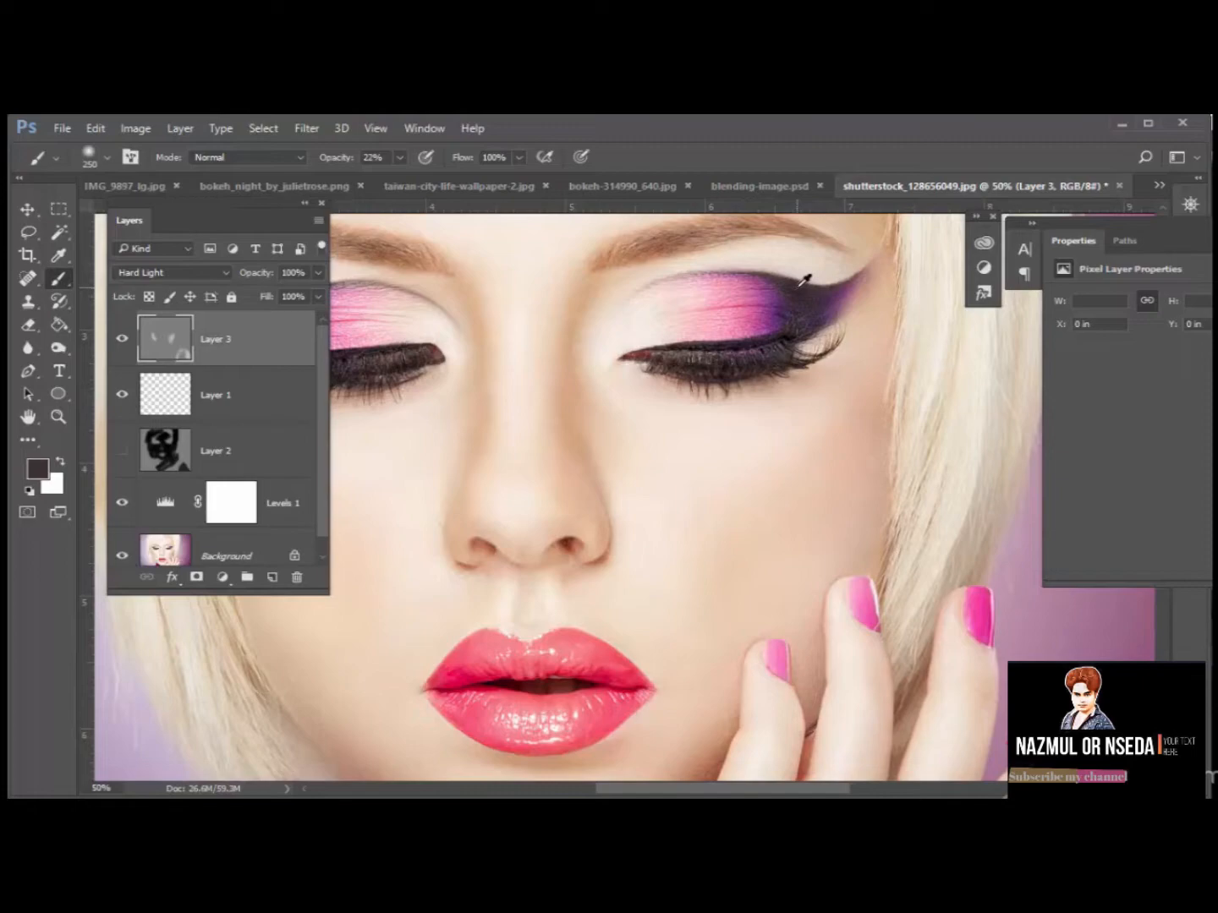
key("bracketleft")
key("bracketleft")
key("bracketleft")
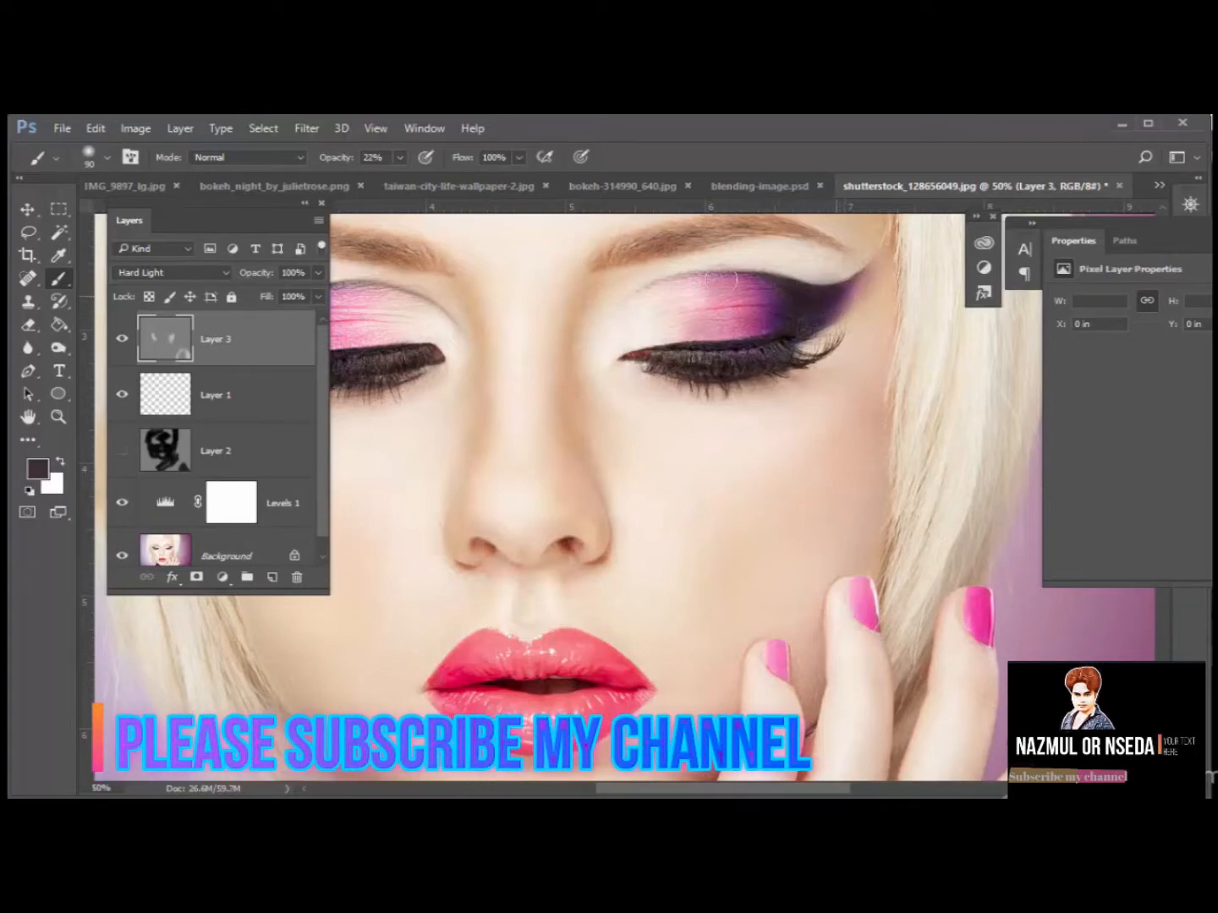
mouse_move(735, 287)
left_mouse_down()
mouse_move(795, 286)
mouse_move(713, 297)
mouse_move(831, 303)
mouse_move(666, 303)
mouse_move(793, 312)
mouse_move(697, 331)
mouse_move(736, 286)
mouse_move(637, 310)
mouse_move(749, 304)
mouse_move(601, 376)
mouse_move(752, 328)
mouse_move(598, 346)
mouse_move(666, 306)
mouse_move(621, 316)
mouse_move(693, 319)
mouse_move(751, 305)
mouse_move(594, 382)
mouse_move(731, 308)
mouse_move(750, 315)
mouse_move(584, 382)
mouse_move(793, 346)
mouse_move(817, 317)
mouse_move(626, 316)
left_mouse_up()
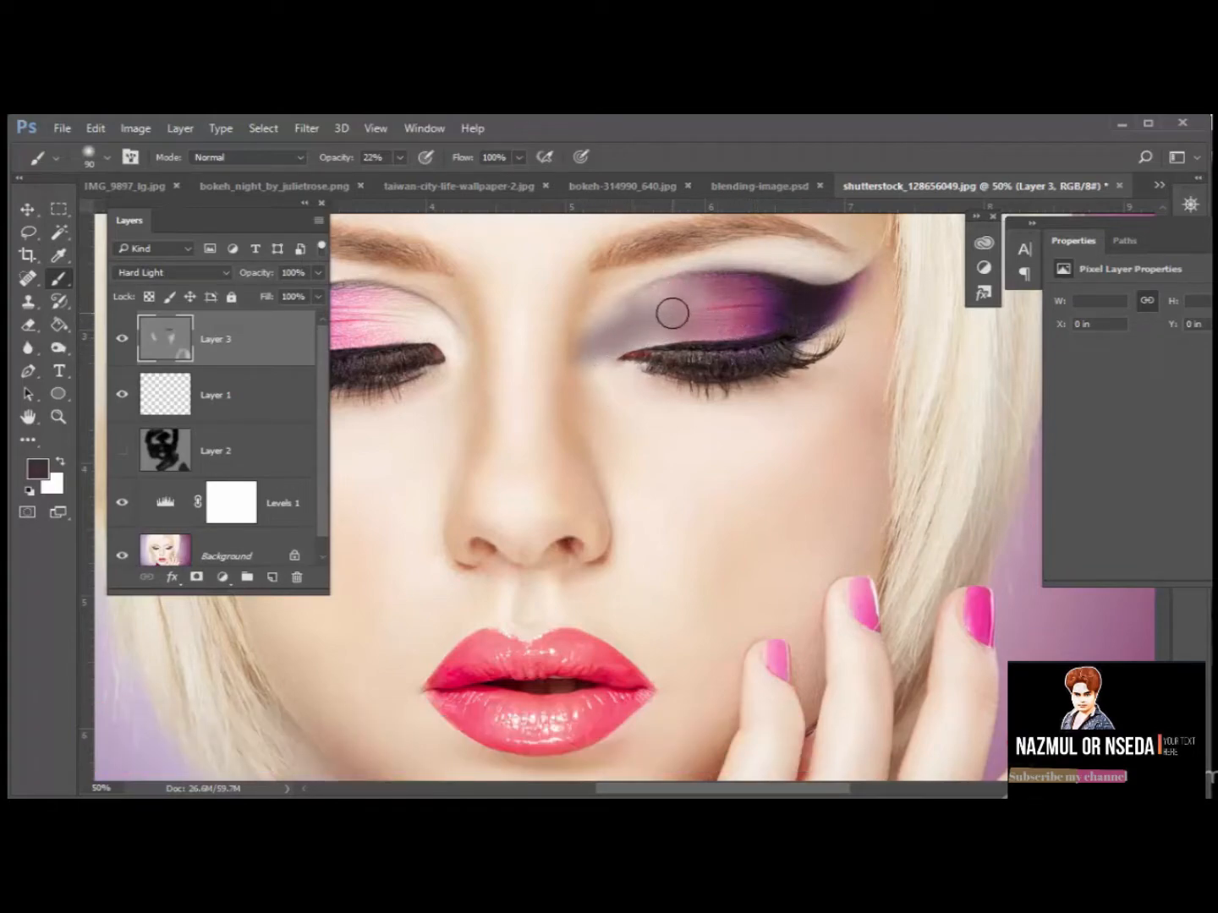
Sample a light skin tone and paint it over the inner part of the right-hand eyelid.
left_click(645, 416, "alt")
mouse_move(568, 390)
left_mouse_down()
mouse_move(573, 357)
mouse_move(705, 291)
left_mouse_up()
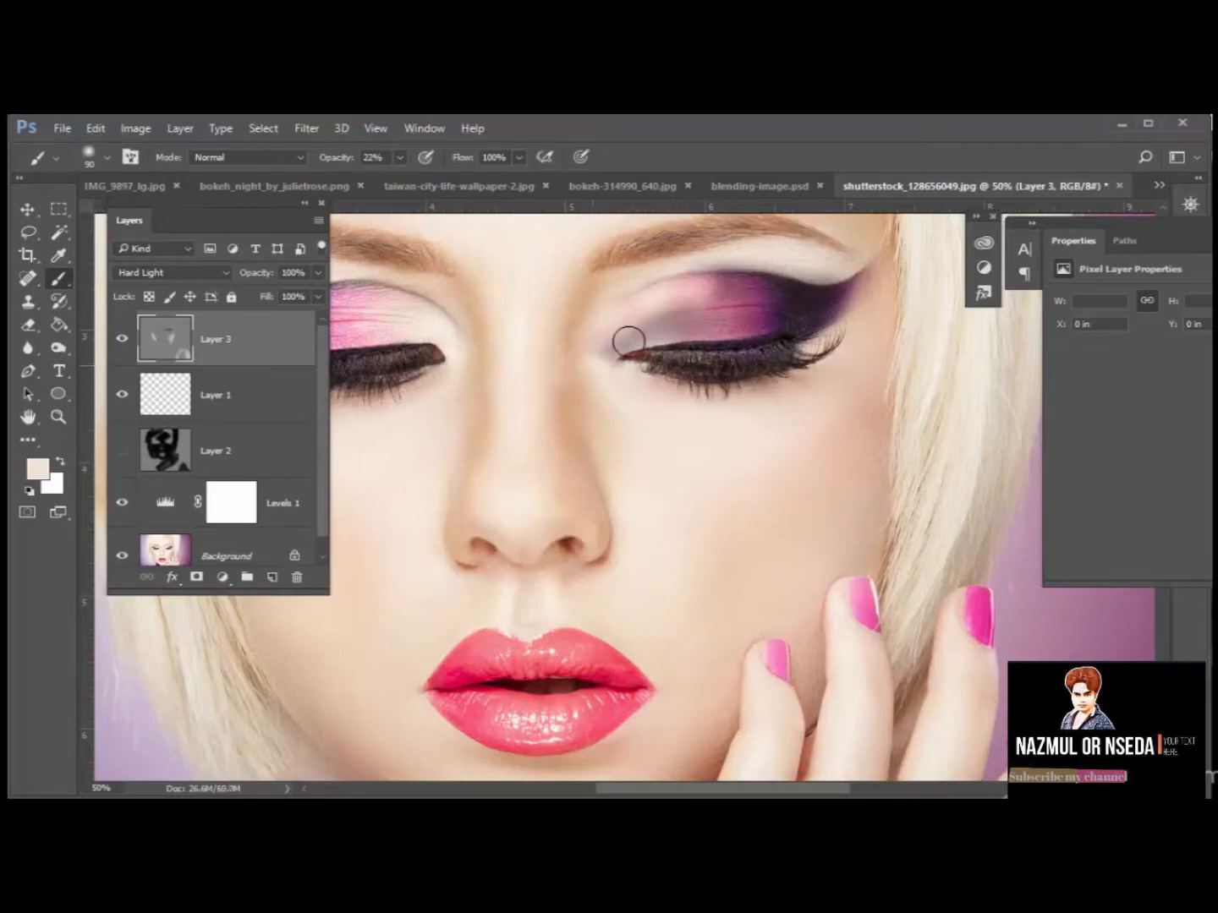
mouse_move(617, 363)
left_mouse_down()
mouse_move(609, 343)
mouse_move(689, 331)
mouse_move(687, 304)
mouse_move(711, 337)
mouse_move(739, 280)
mouse_move(652, 301)
mouse_move(781, 323)
mouse_move(650, 337)
mouse_move(795, 370)
left_mouse_up()
Switch to a near-black colour and brush it over the eyeshadow of both eyelids.
key("d")
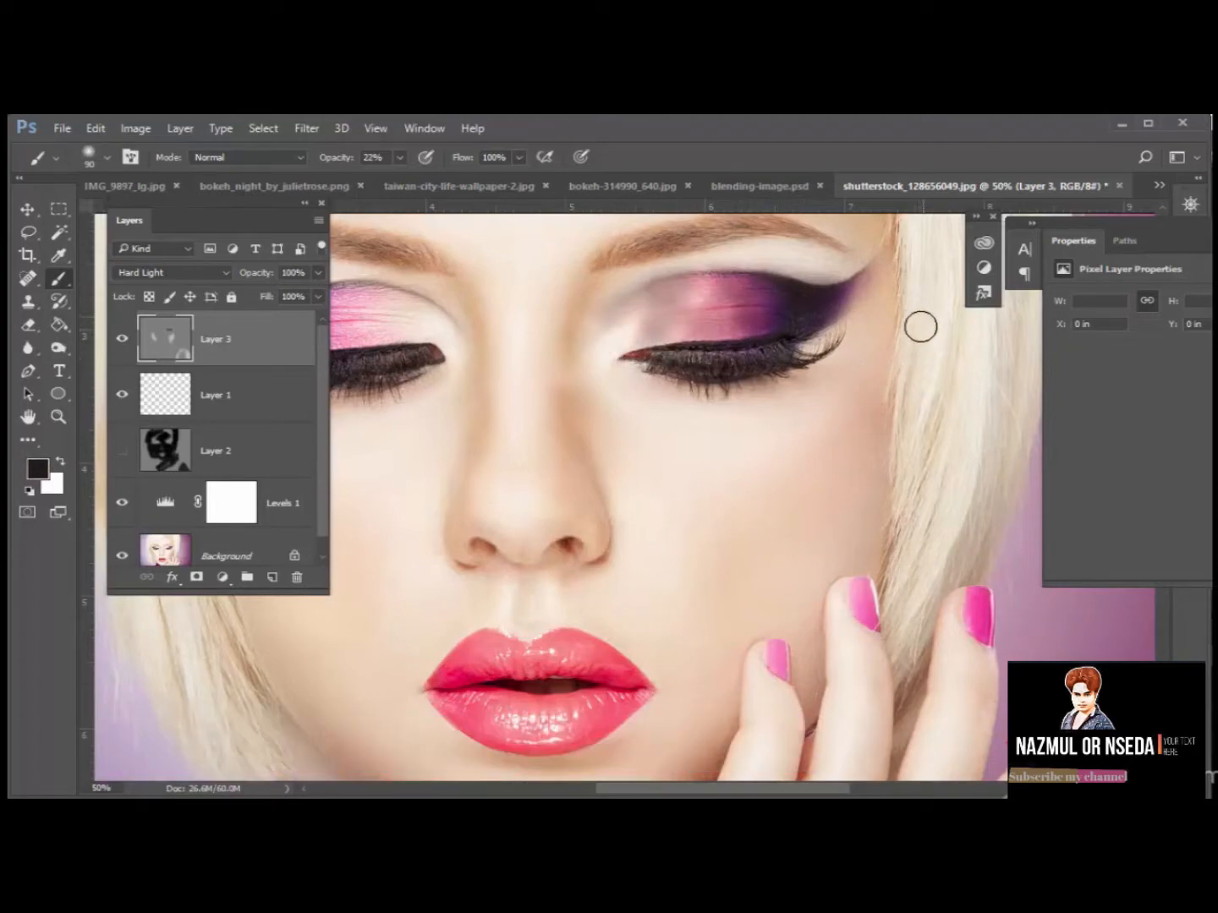
mouse_move(719, 398)
left_mouse_down()
mouse_move(859, 400)
mouse_move(858, 474)
left_mouse_up()
mouse_move(433, 427)
left_mouse_down()
mouse_move(417, 399)
mouse_move(385, 392)
mouse_move(457, 403)
mouse_move(403, 402)
mouse_move(480, 438)
mouse_move(388, 415)
mouse_move(380, 399)
mouse_move(470, 421)
mouse_move(436, 407)
mouse_move(522, 388)
mouse_move(424, 411)
mouse_move(480, 431)
left_mouse_up()
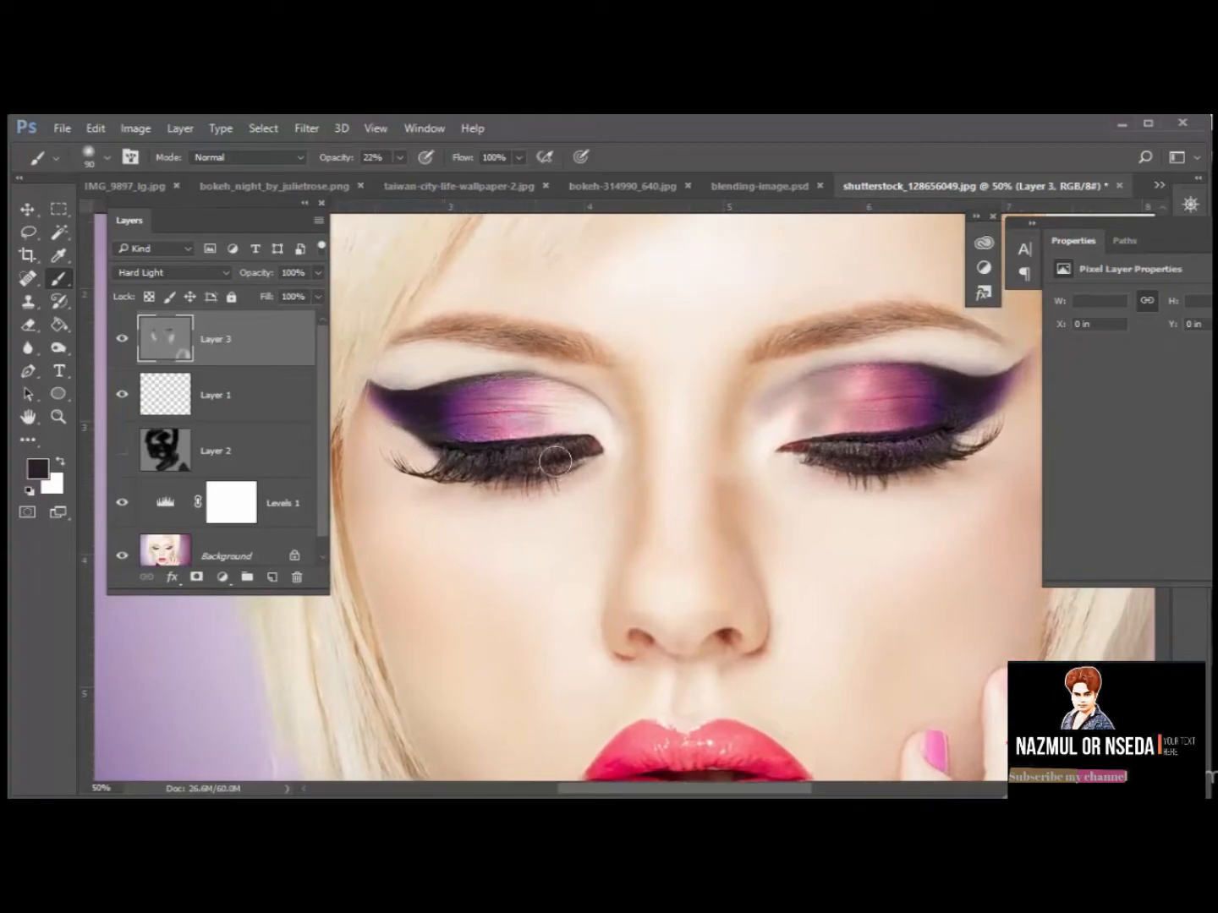
Sample the lip colour and paint over the left-hand corner of the lips.
left_click_drag(885, 579, 797, 438)
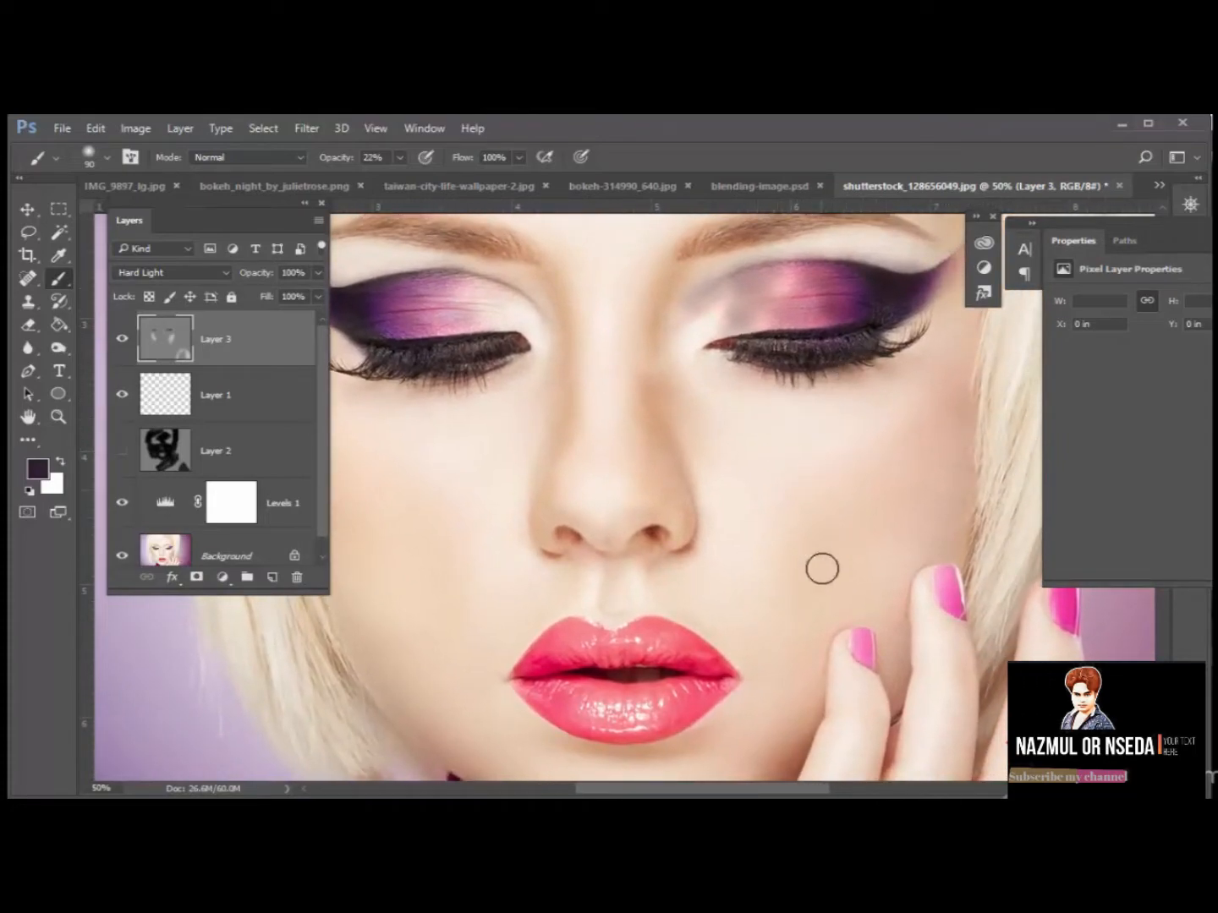
scroll(766, 562, "down", 4)
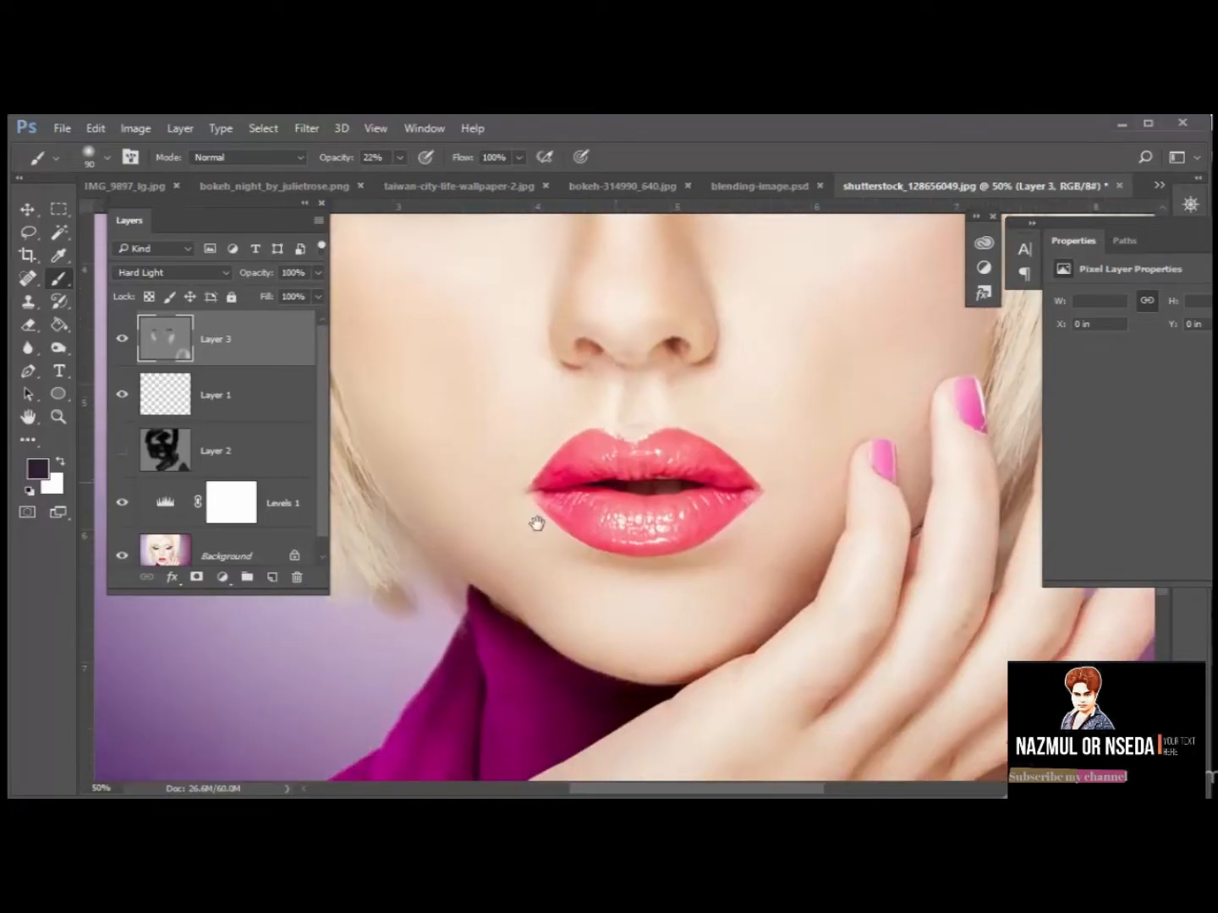
left_click(589, 480, "alt")
mouse_move(557, 477)
left_mouse_down()
mouse_move(650, 467)
mouse_move(586, 469)
mouse_move(668, 453)
mouse_move(726, 483)
mouse_move(666, 466)
mouse_move(732, 471)
mouse_move(745, 493)
mouse_move(695, 527)
mouse_move(564, 510)
mouse_move(700, 507)
mouse_move(541, 506)
mouse_move(648, 541)
mouse_move(745, 498)
mouse_move(550, 510)
left_mouse_up()
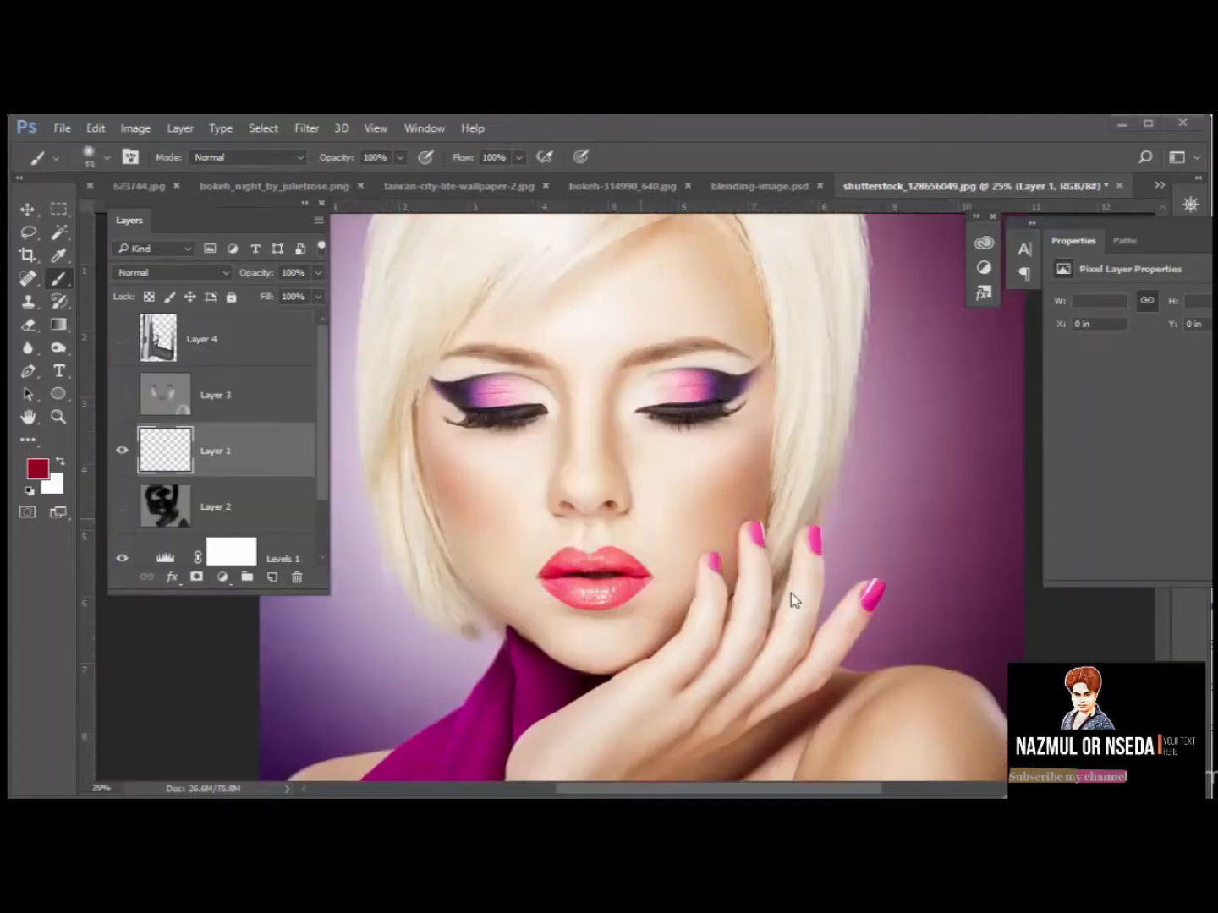
Examine the blend modes available for Layer 1 and preview how Layer 4 in Vivid Light affects the portrait.
left_click(169, 272)
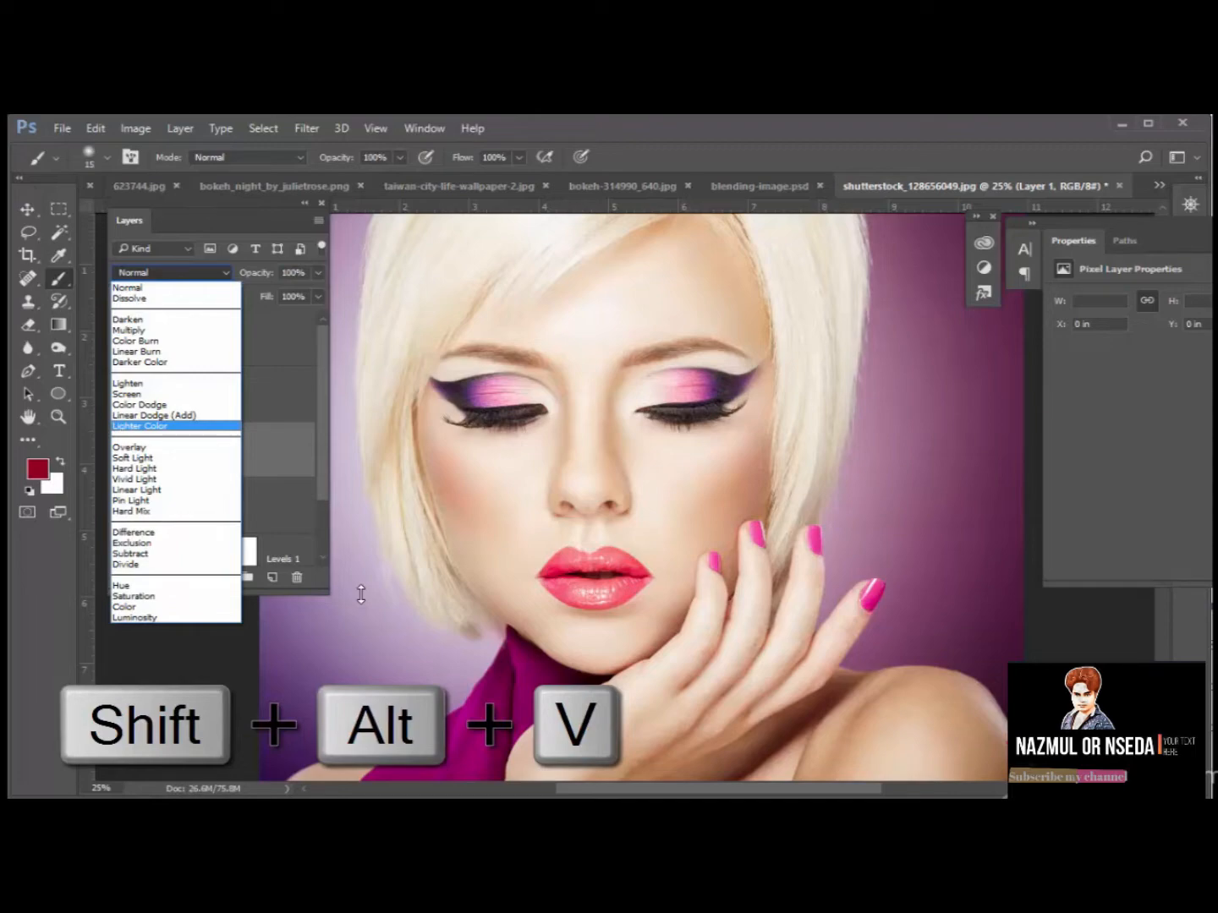
key("Escape")
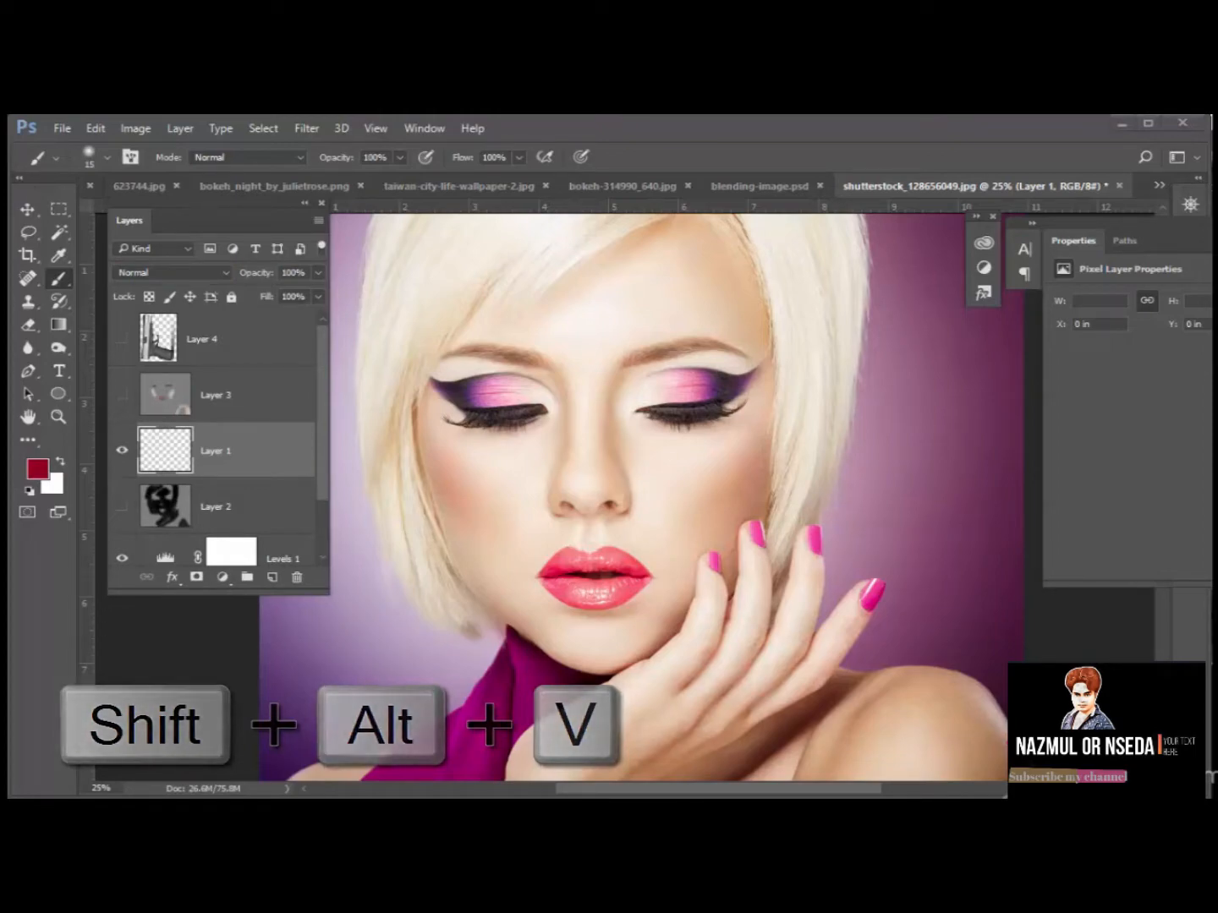
left_click(203, 339)
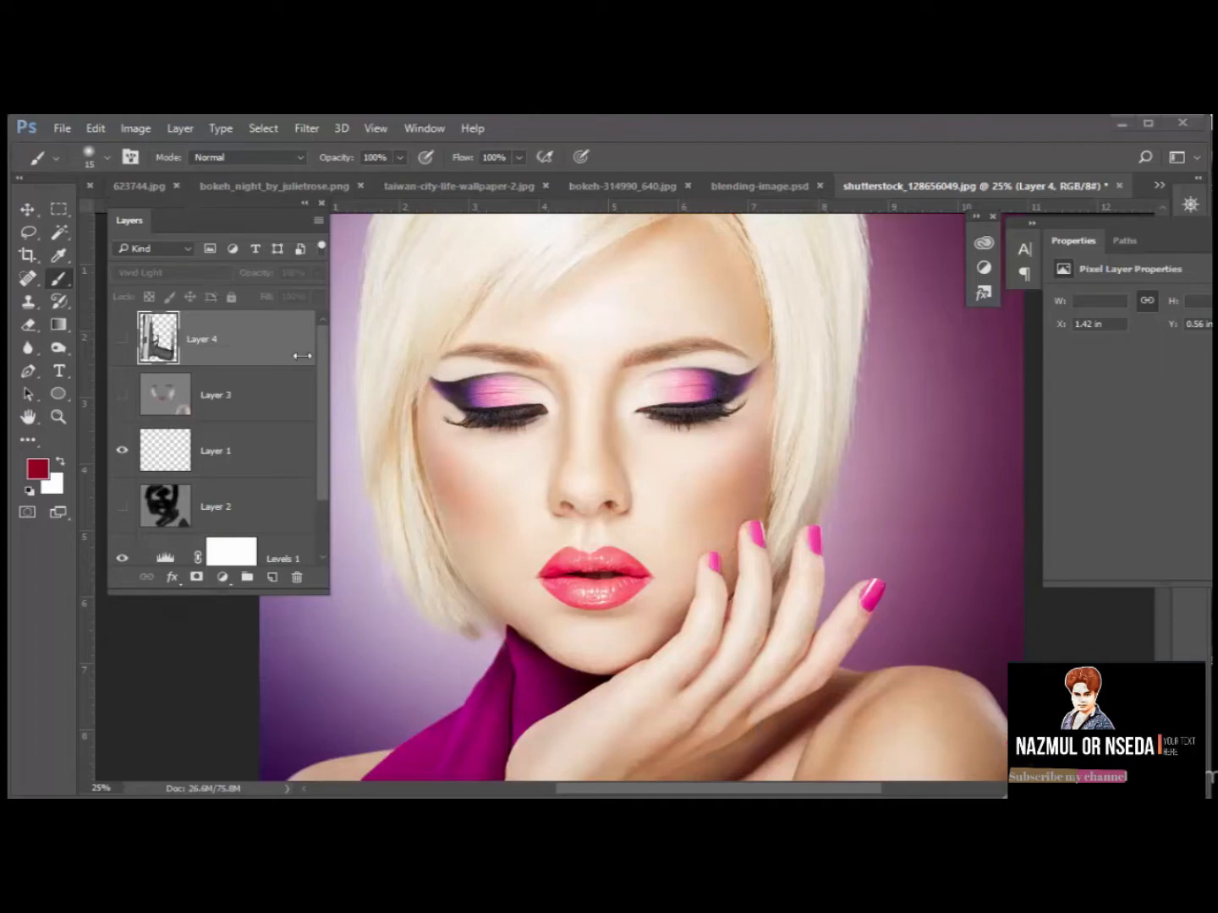
left_click(122, 338)
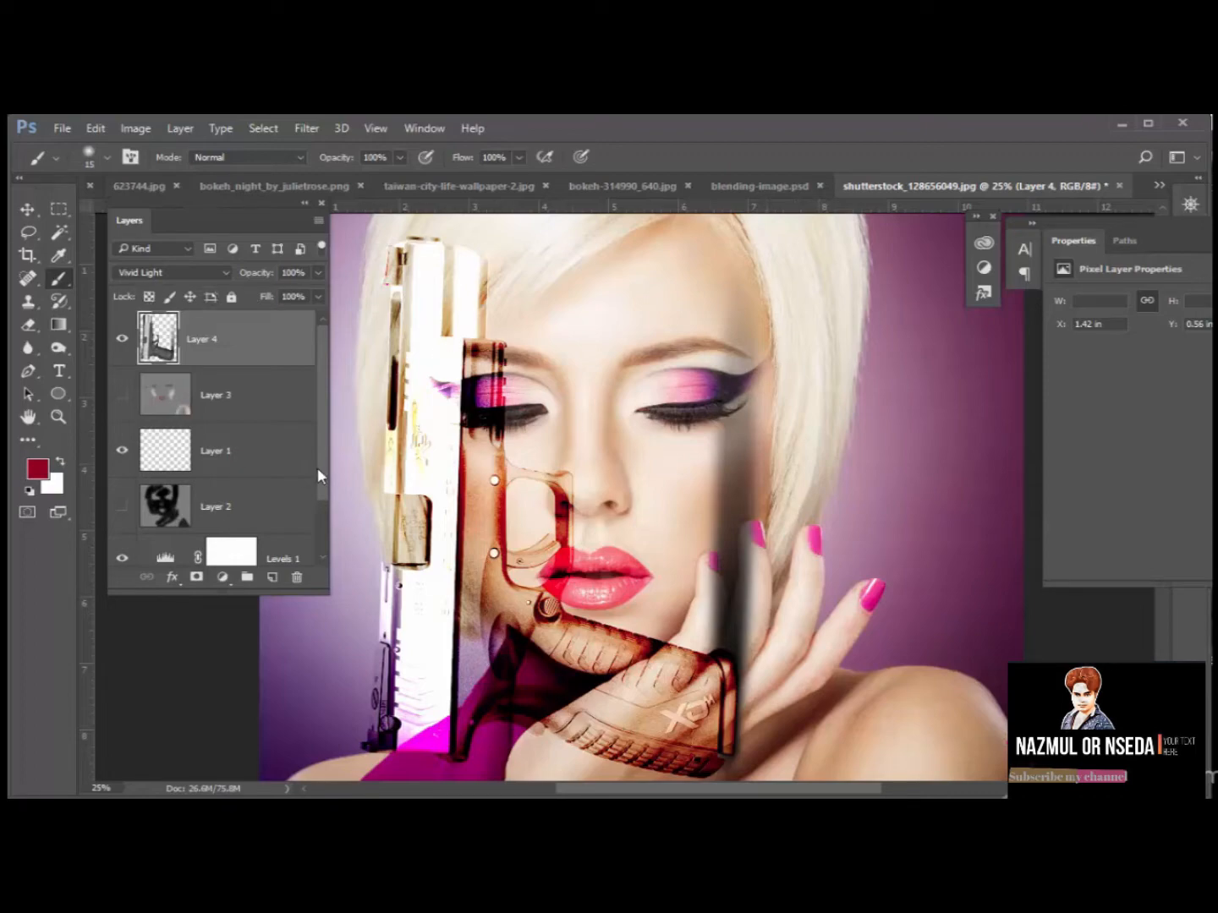
left_click(122, 339)
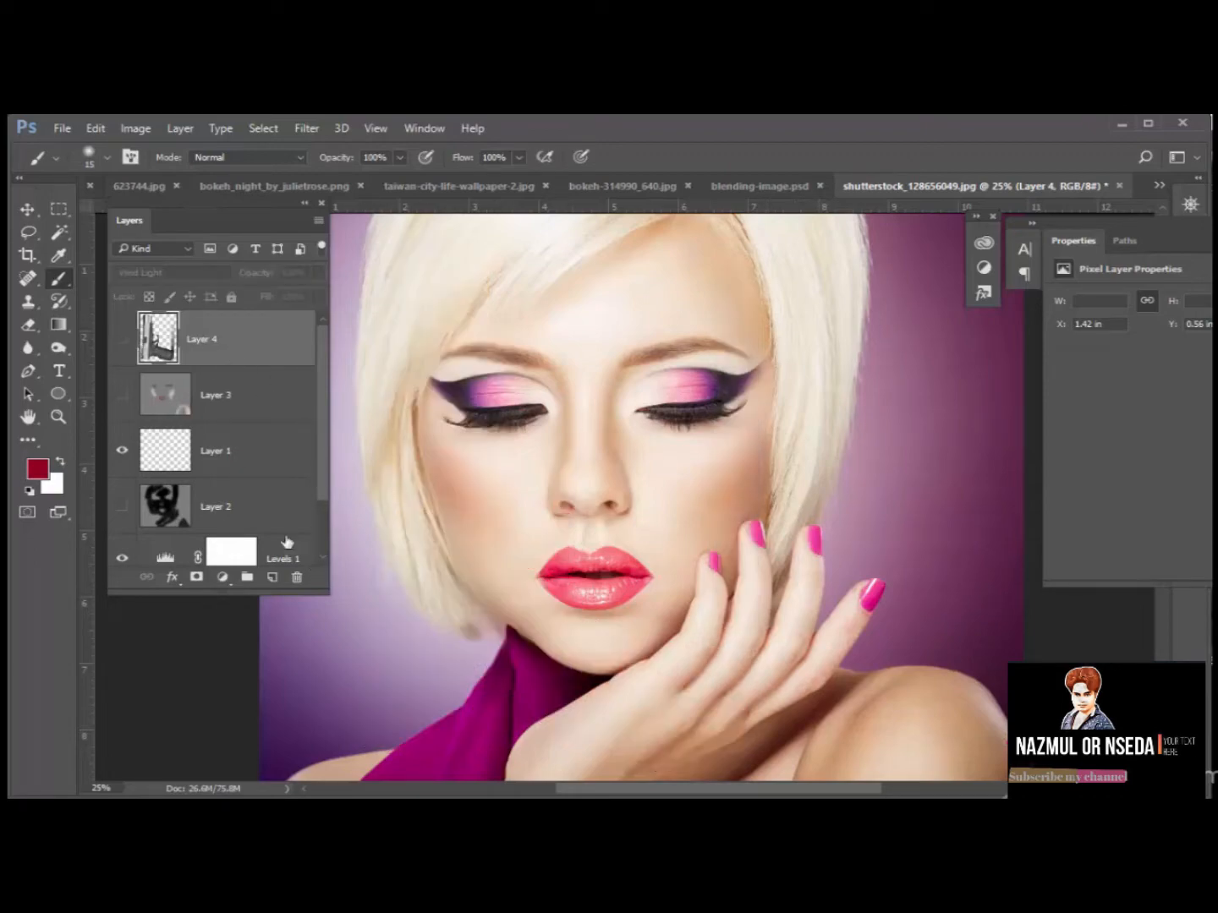
Add a new empty layer above Layer 4.
left_click(269, 578)
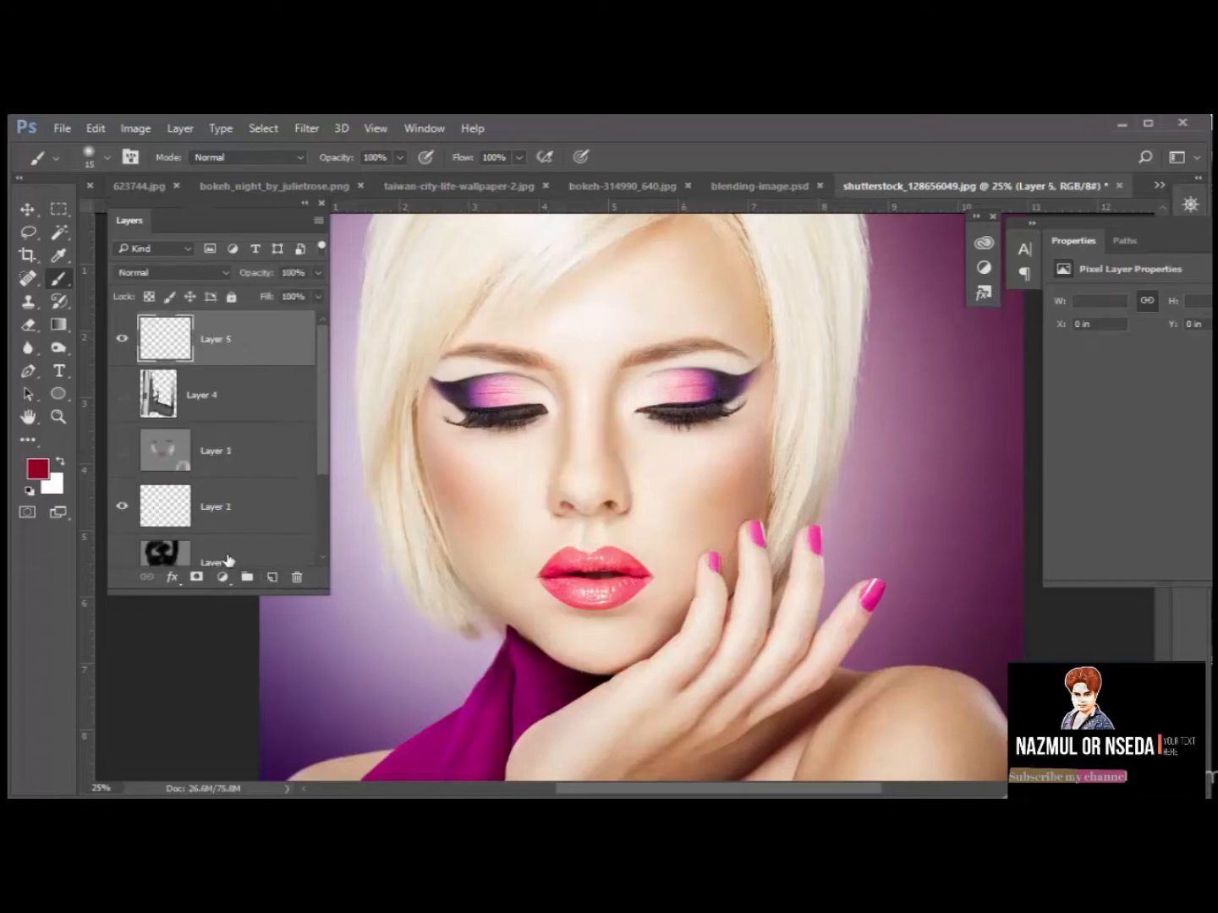